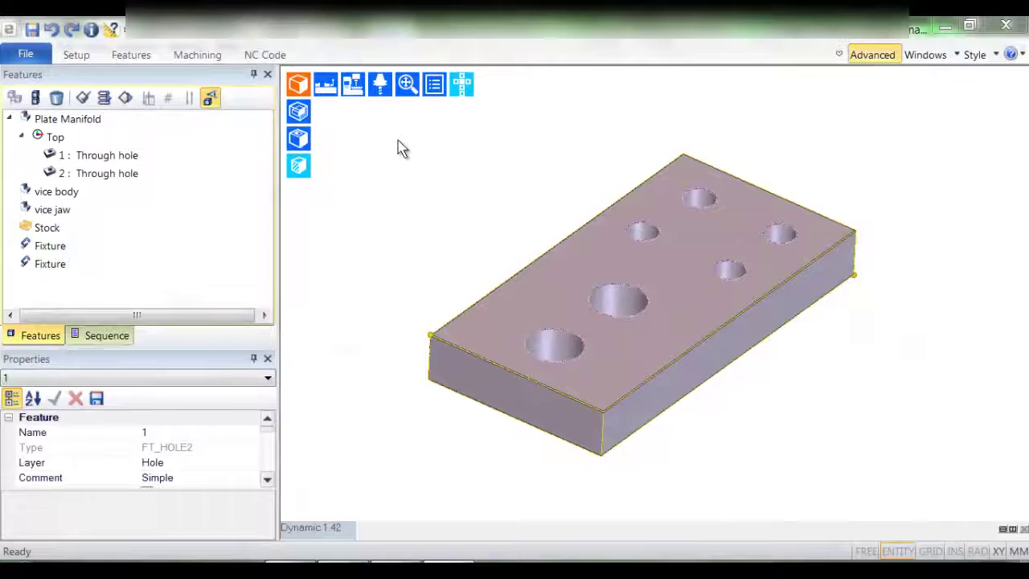
- Select both through-hole features and apply all machining strategies to them
mouse_move(408, 147)
middle_mouse_down()
mouse_move(448, 180)
mouse_move(427, 177)
mouse_move(429, 156)
middle_mouse_up()
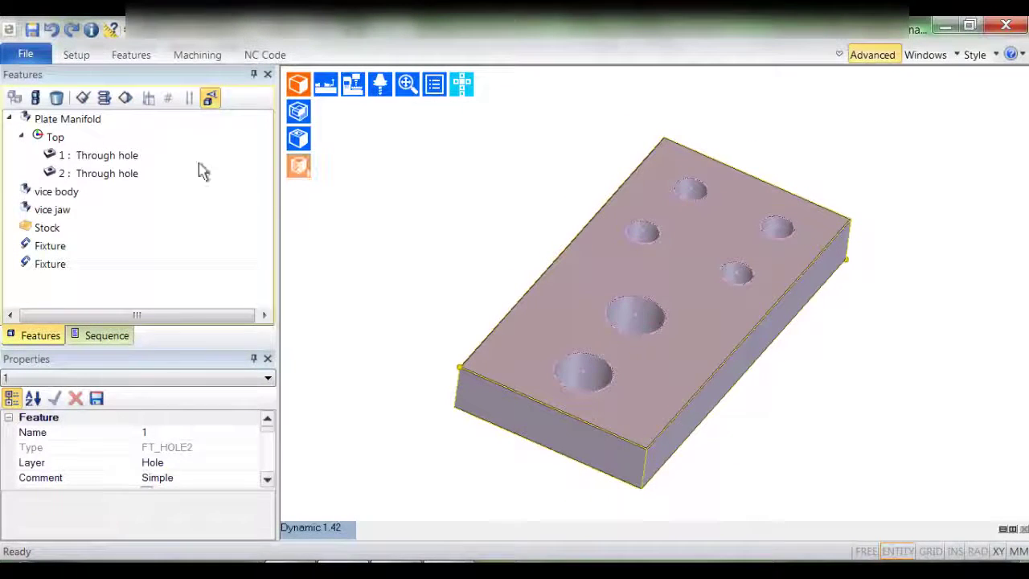
left_click(144, 158)
left_click(144, 176, "shift")
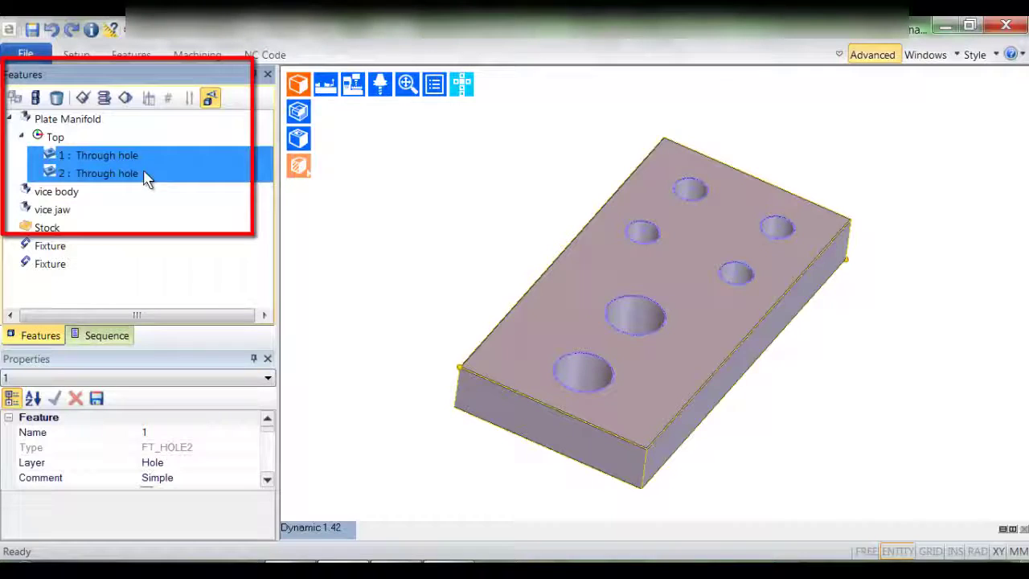
left_click(129, 106)
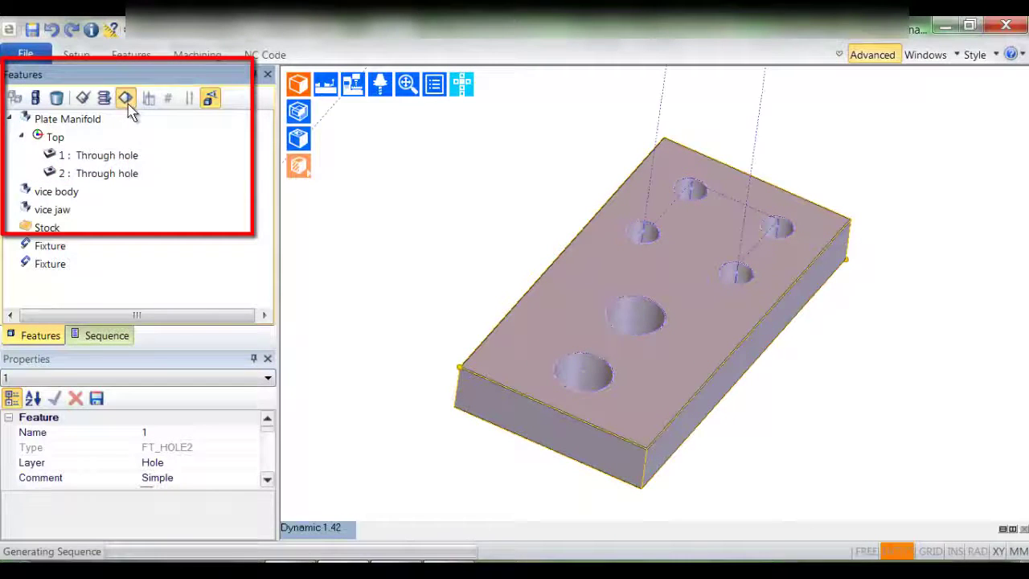
- Review the generated Hole : Drill and Profiling instructions in the sequence
left_click(121, 337)
left_click(89, 193)
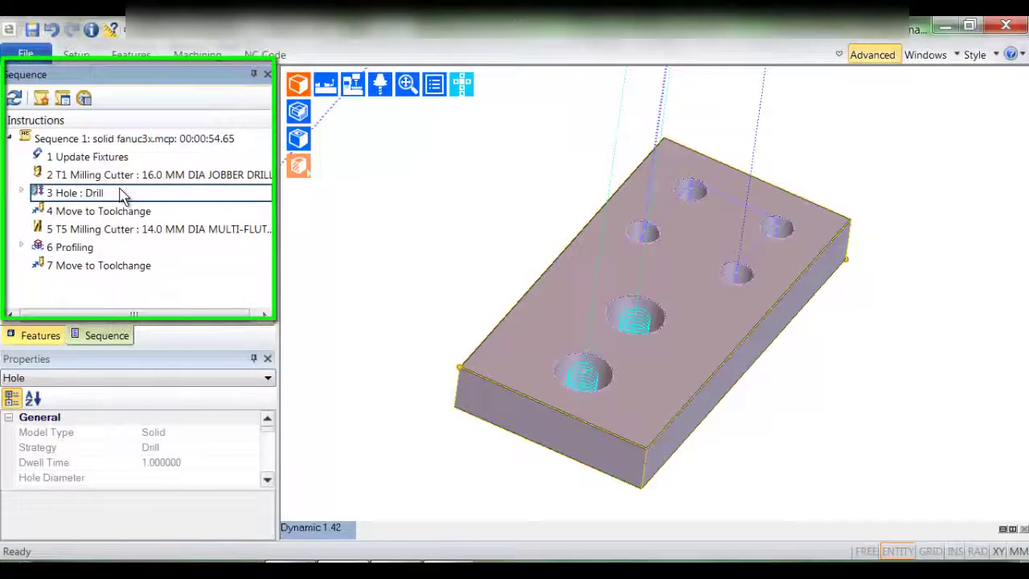
left_click(107, 249)
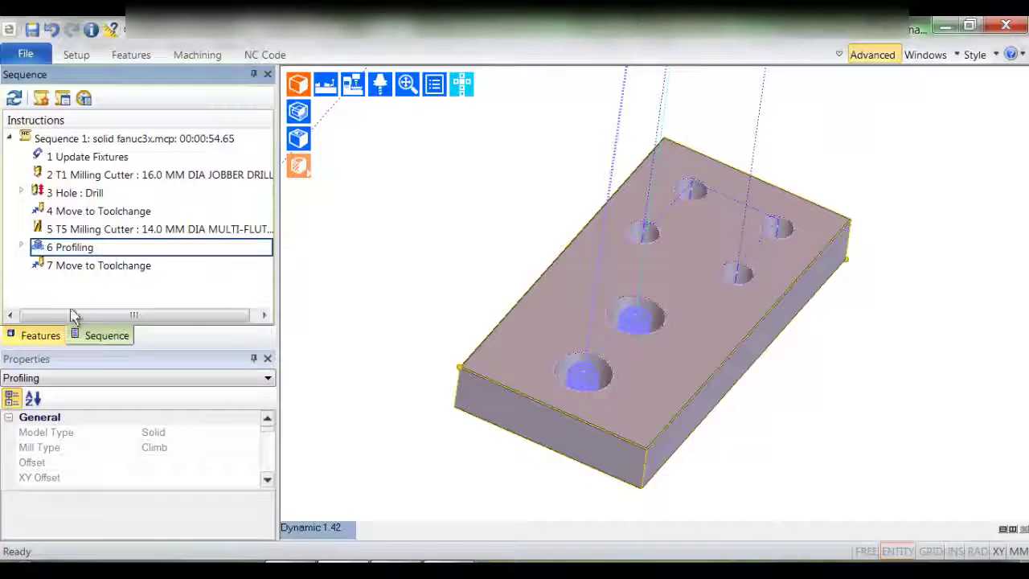
- Confirm the through holes are 16.0 and 28.0 in diameter, then show the Strategy Manager drilling flowchart
left_click(57, 333)
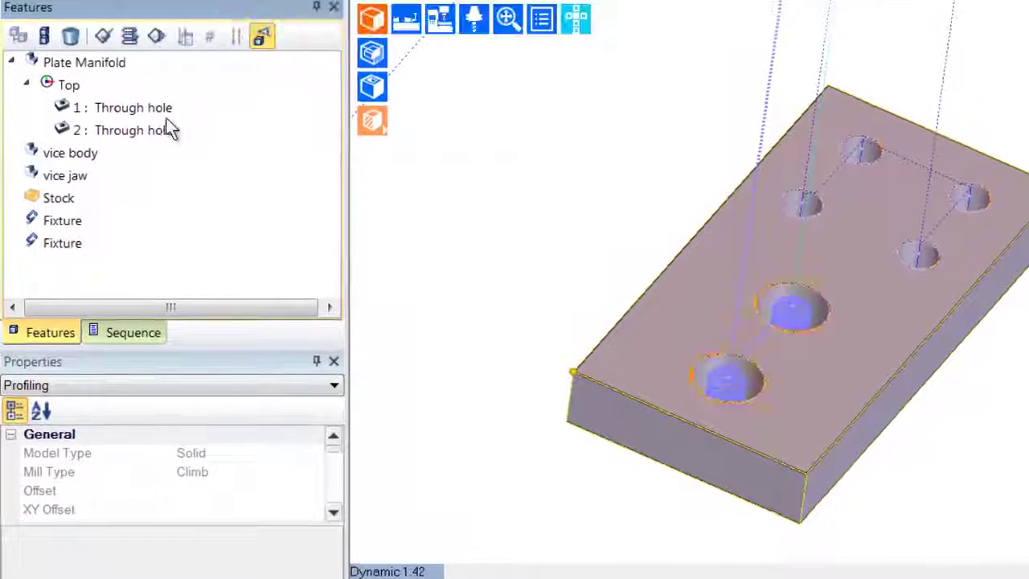
left_click(152, 133)
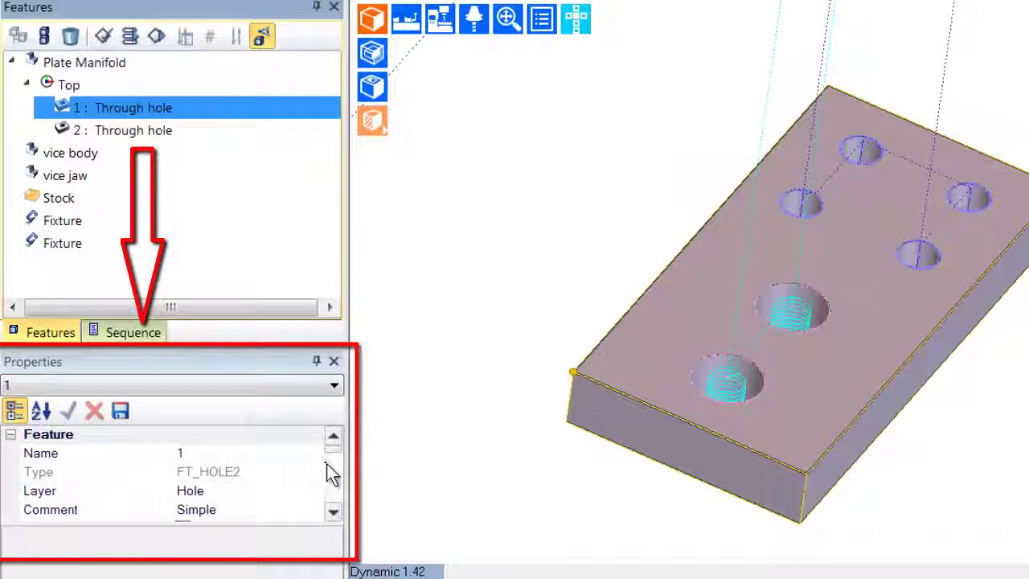
left_click_drag(336, 448, 320, 460)
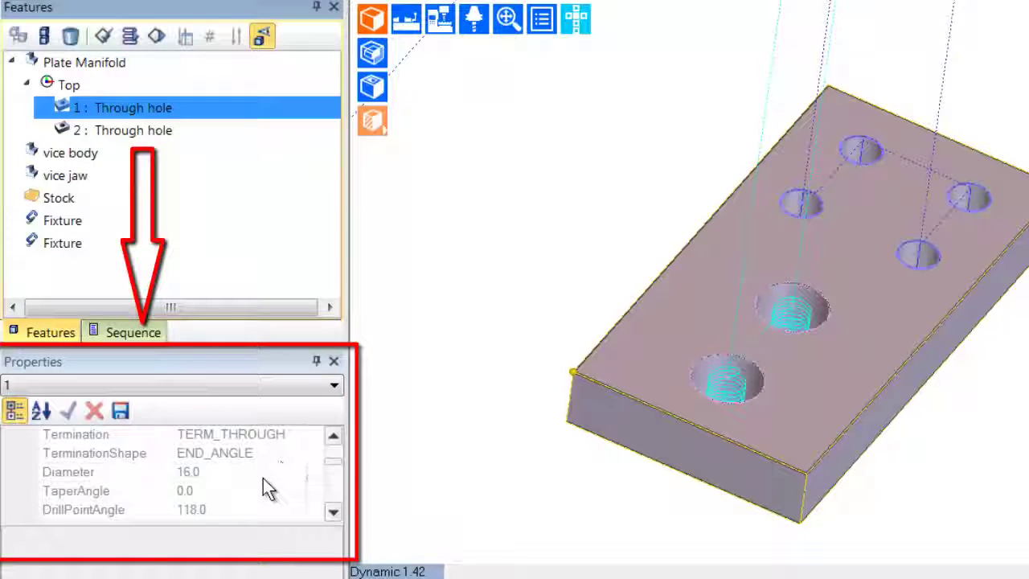
left_click(175, 132)
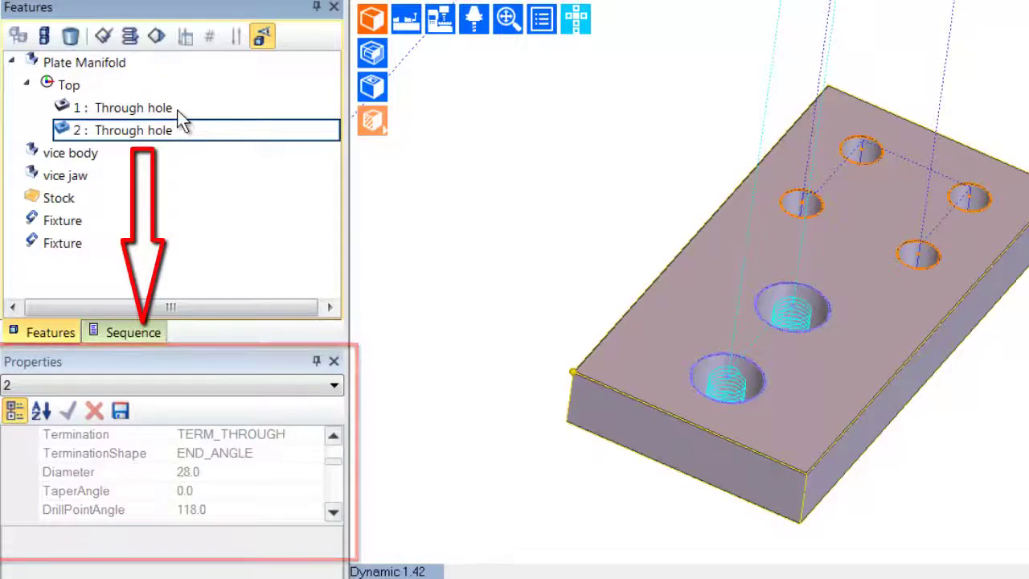
left_click(177, 110)
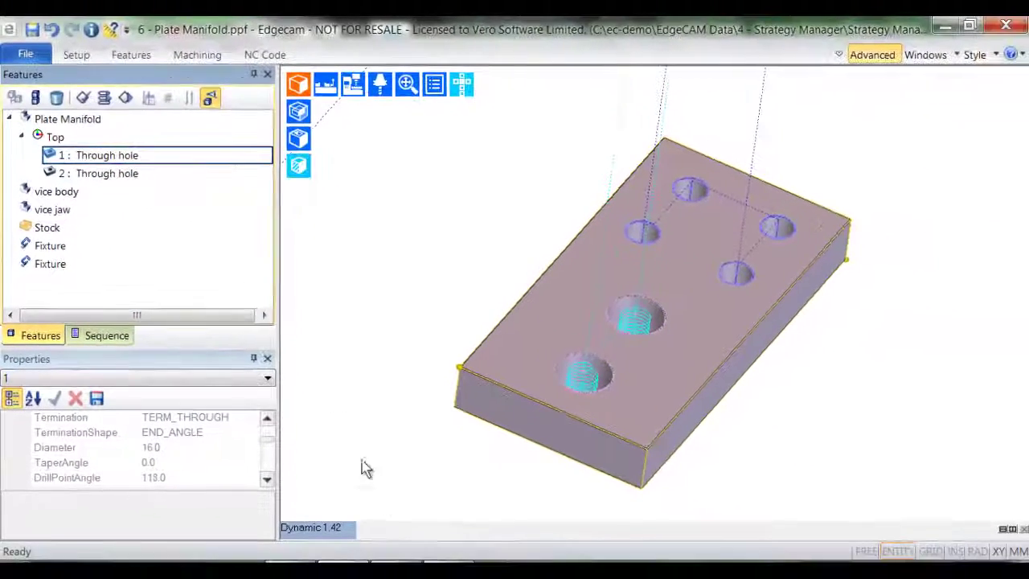
left_click(398, 557)
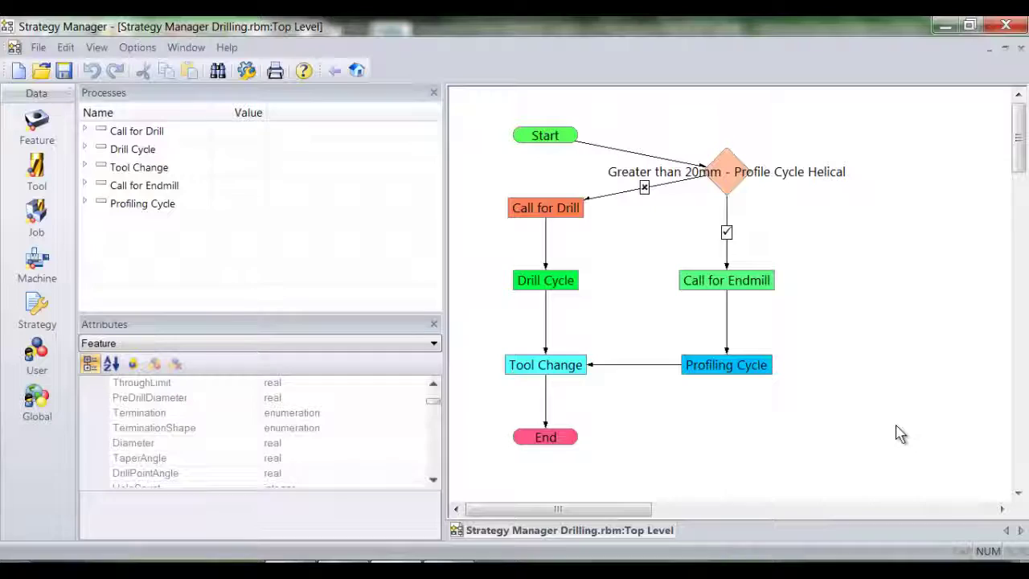
- Delete the >20mm decision, Call for Endmill and Profiling Cycle nodes, then save the strategy
left_click_drag(896, 426, 651, 138)
right_click(727, 183)
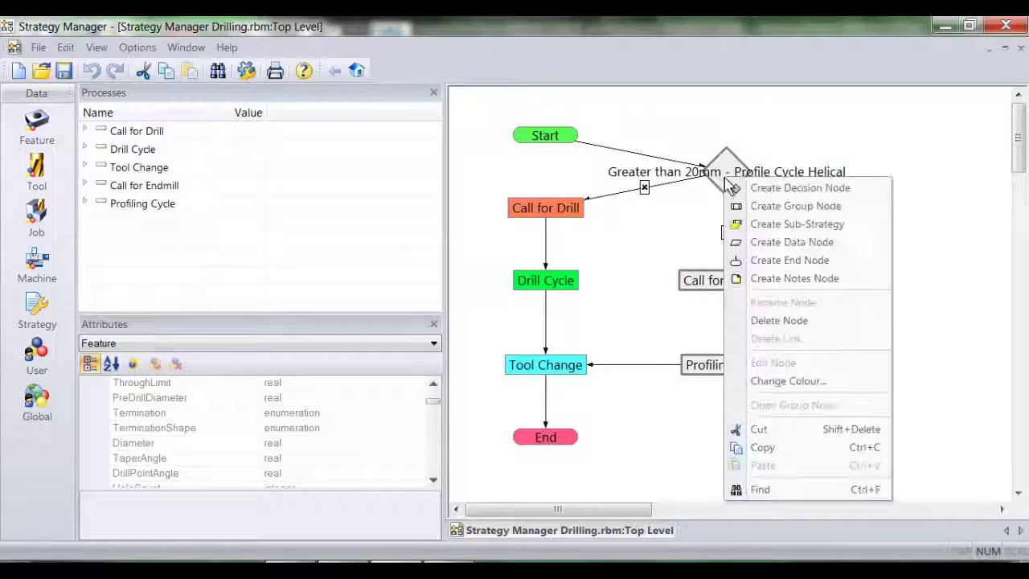
left_click(776, 321)
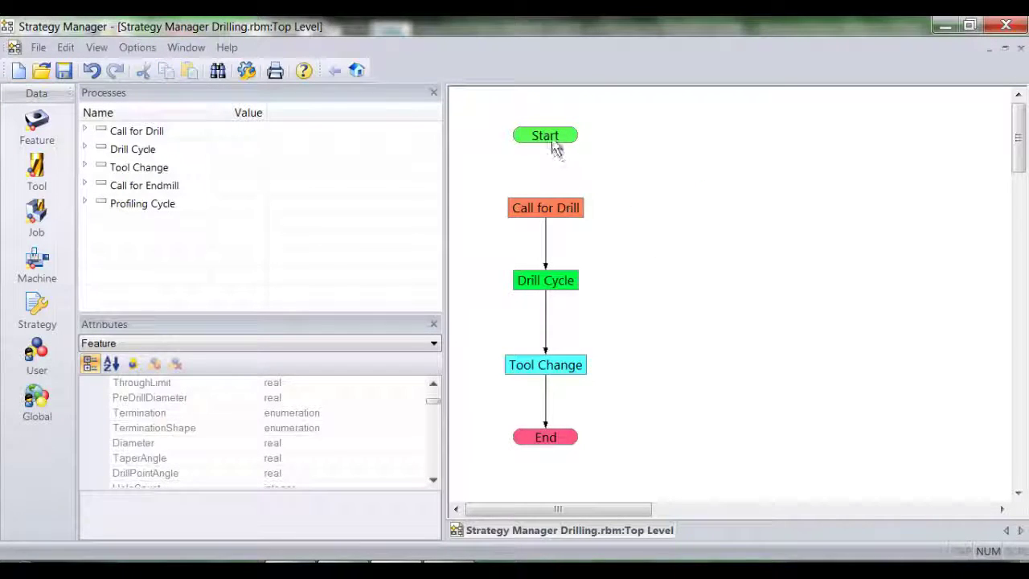
left_click(64, 71)
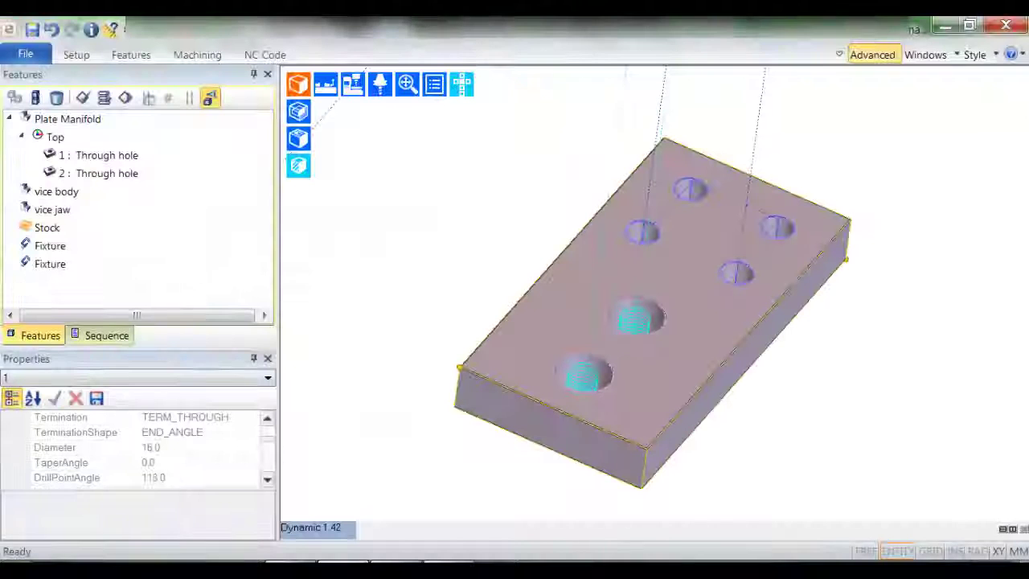
- Delete machining instructions 2 through 7 from the sequence
left_click(119, 337)
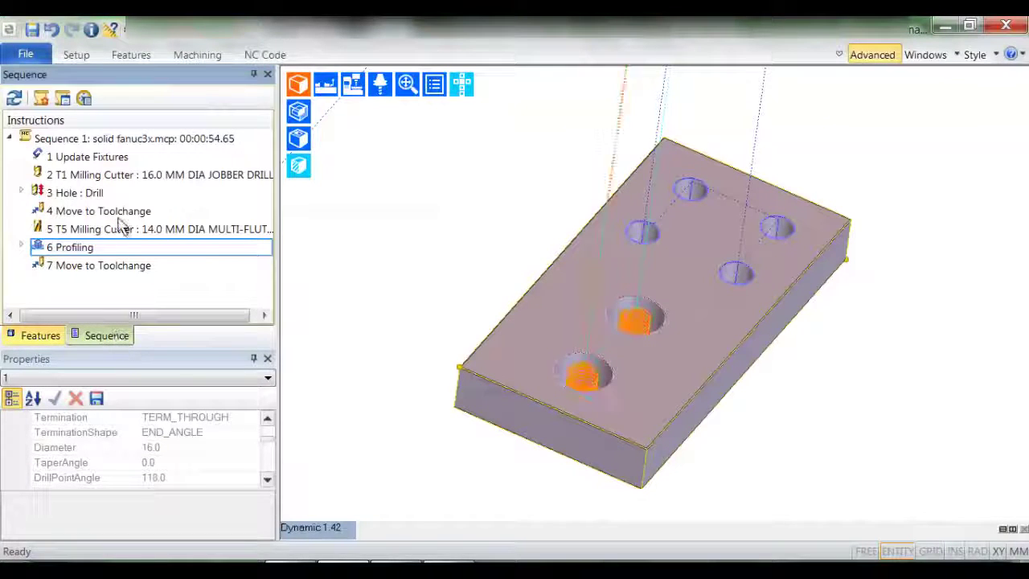
left_click(129, 177)
left_click(120, 267, "shift")
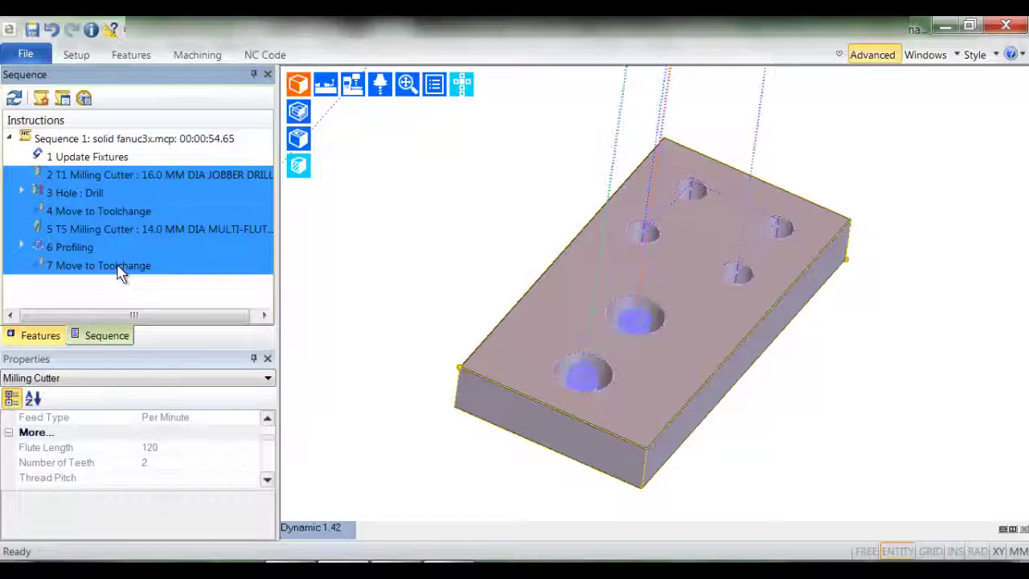
right_click(119, 267)
left_click(163, 430)
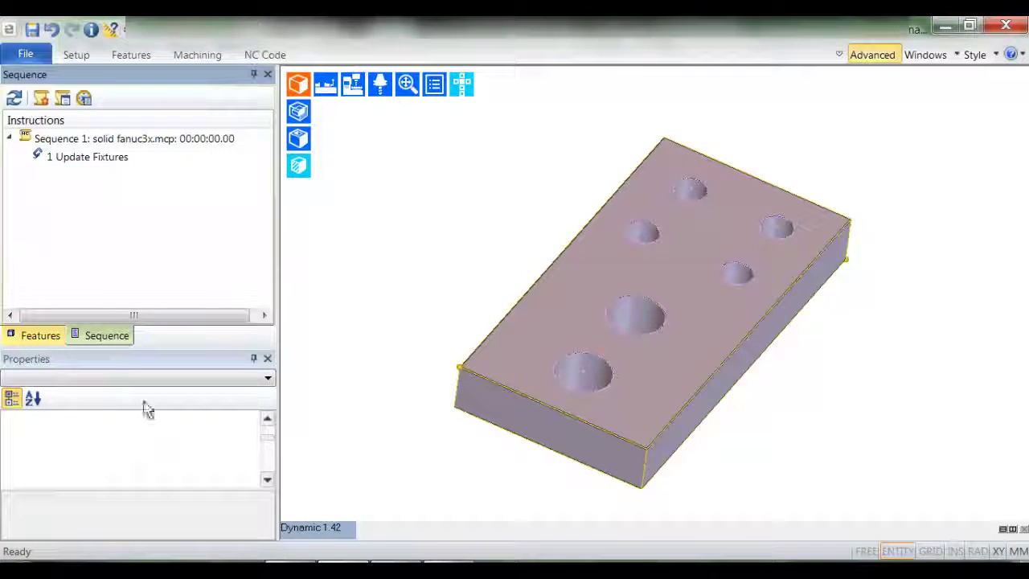
- Reapply all strategies to both through holes, yielding 16.0 mm and 28 mm drilling
left_click(40, 335)
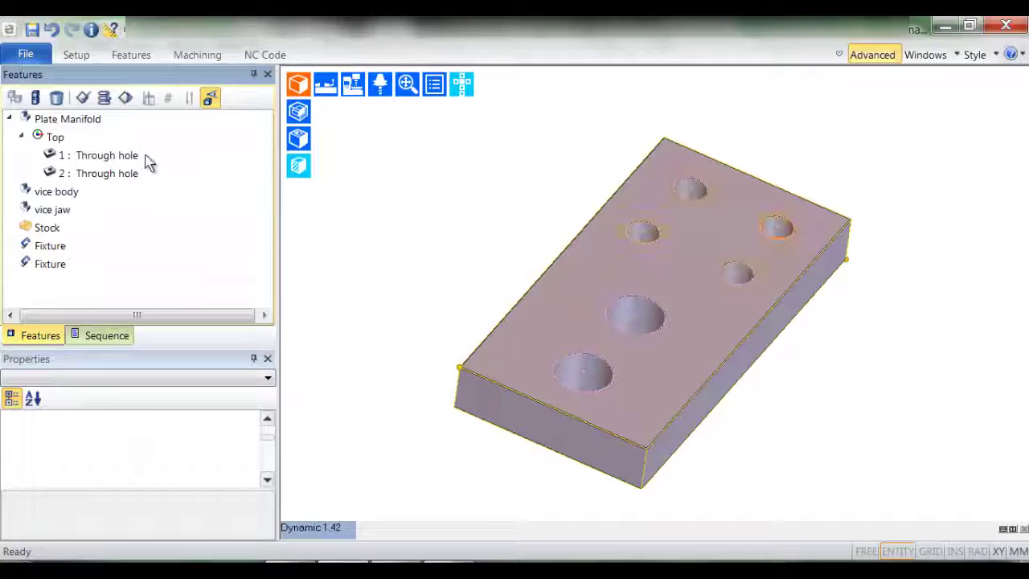
left_click(147, 157)
left_click(142, 174, "shift")
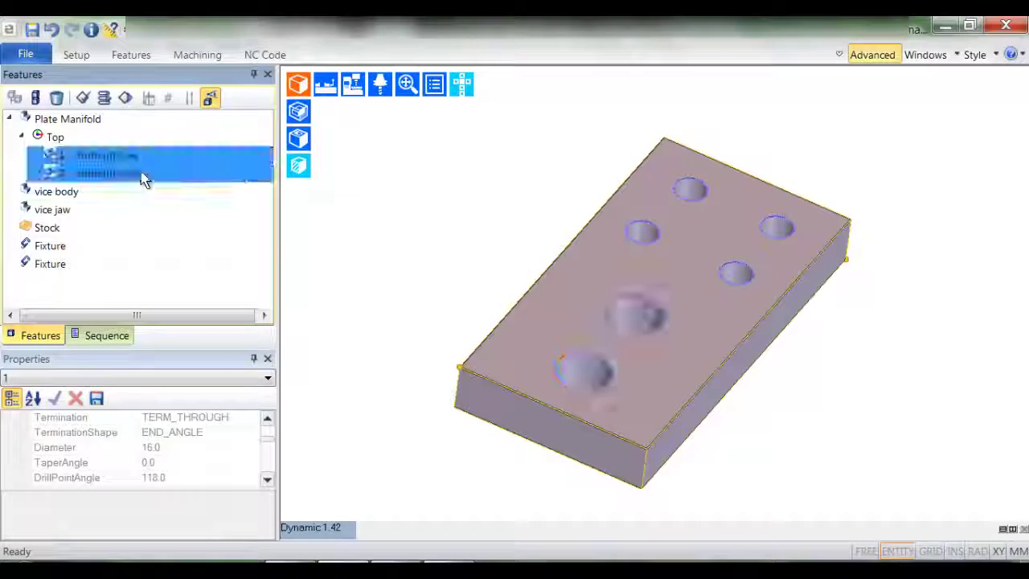
left_click(126, 99)
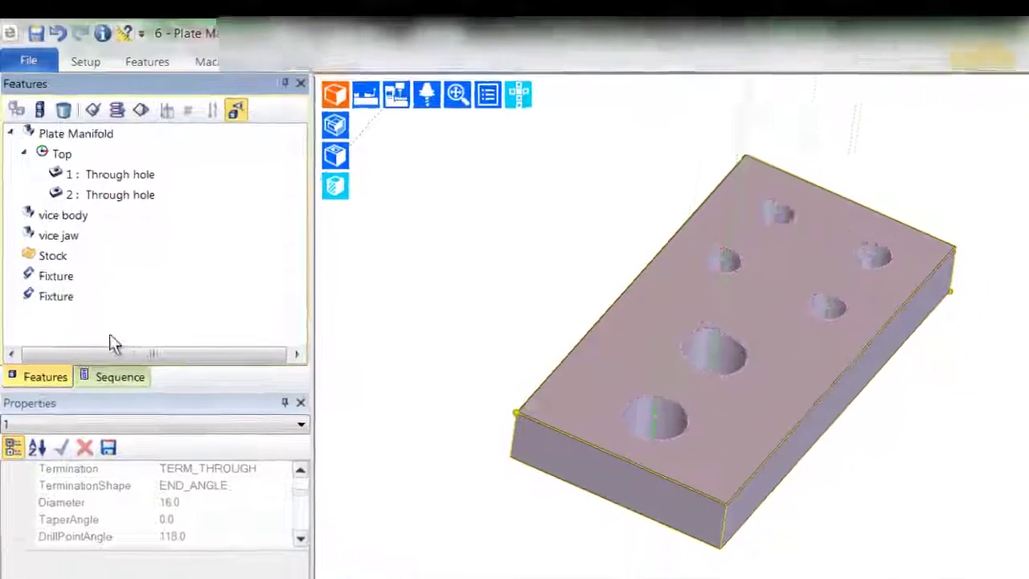
left_click(107, 335)
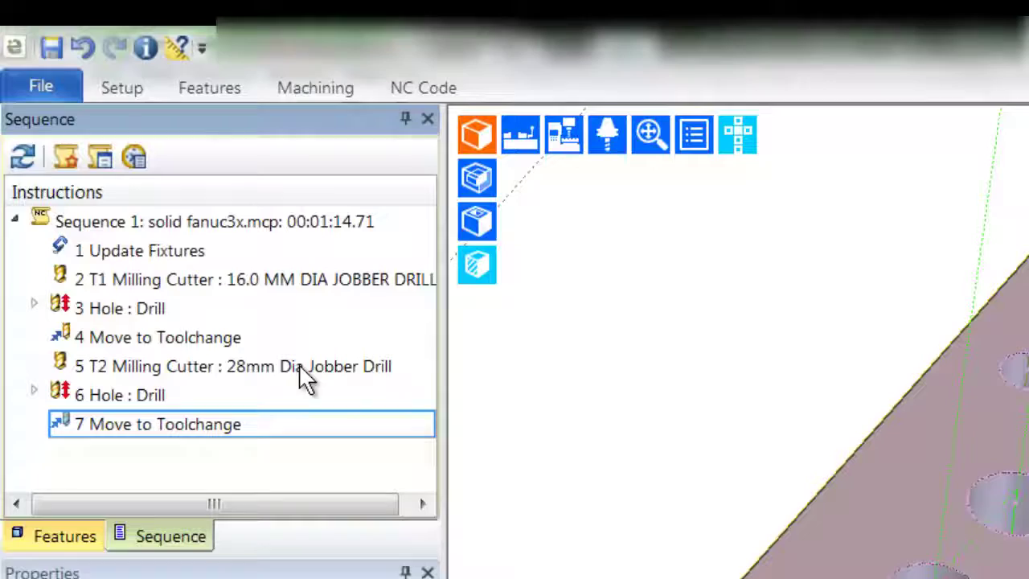
- Delete the drilling instructions 2 through 7 from the sequence
left_click(291, 283)
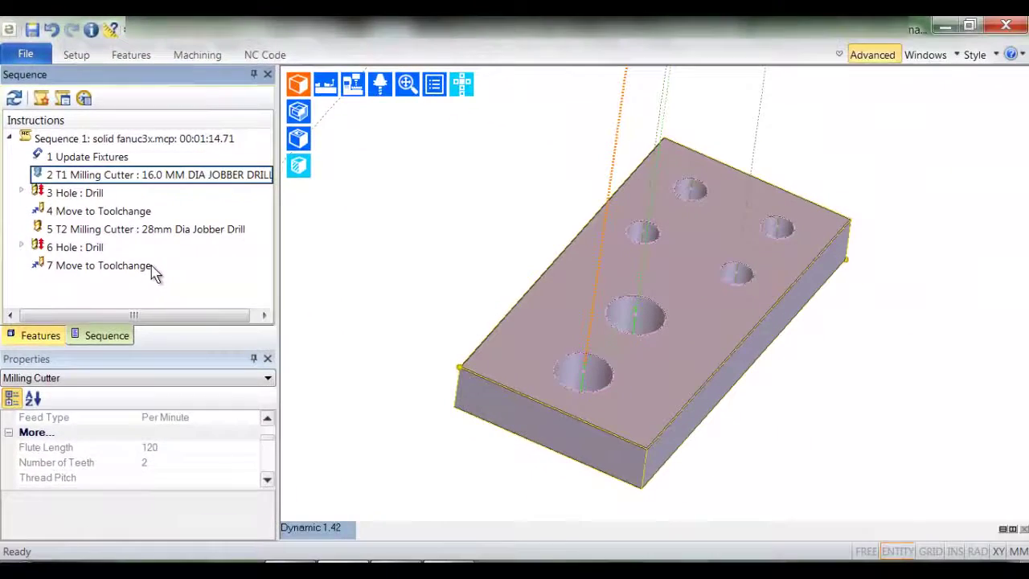
left_click(234, 412, "shift")
right_click(236, 415)
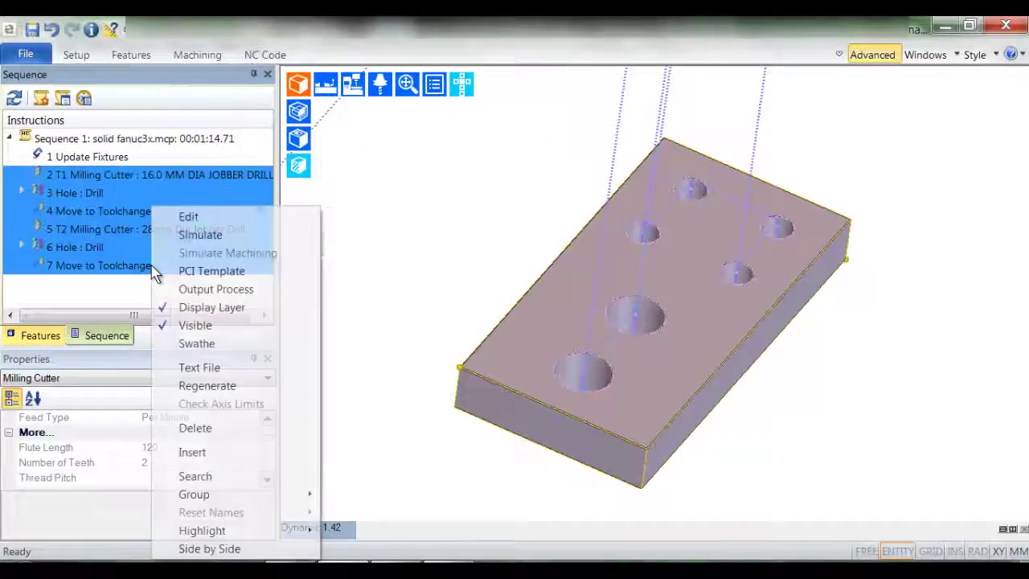
left_click(194, 429)
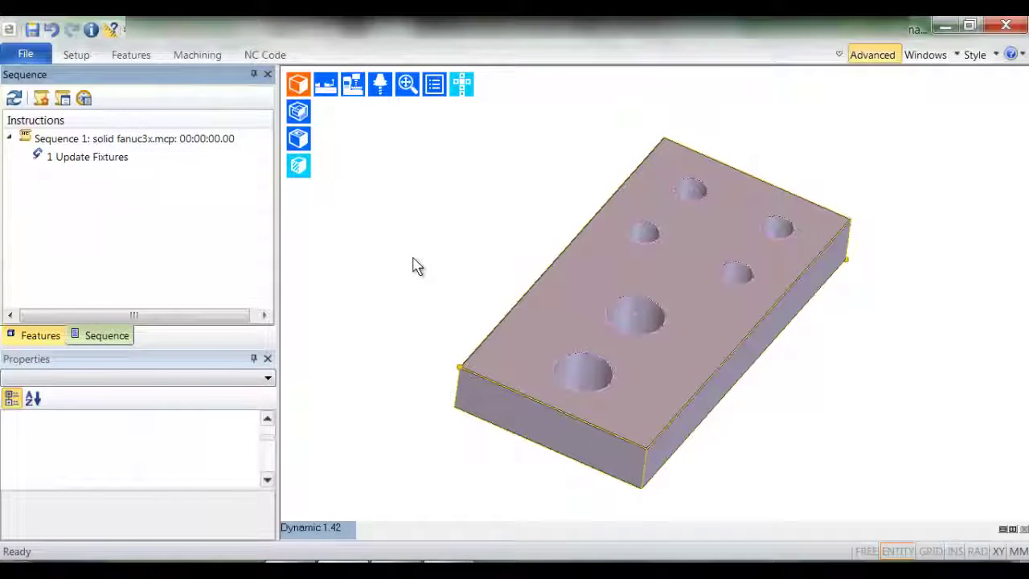
- Add the 14.0 mm Multi-Flute End Mill from the ToolStore as a tool step
left_click(203, 57)
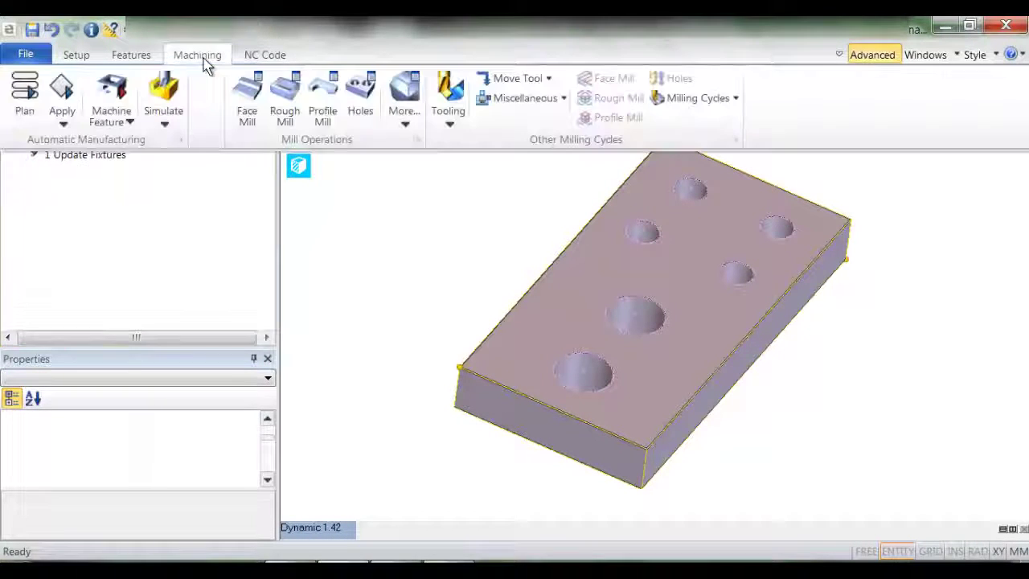
left_click(452, 128)
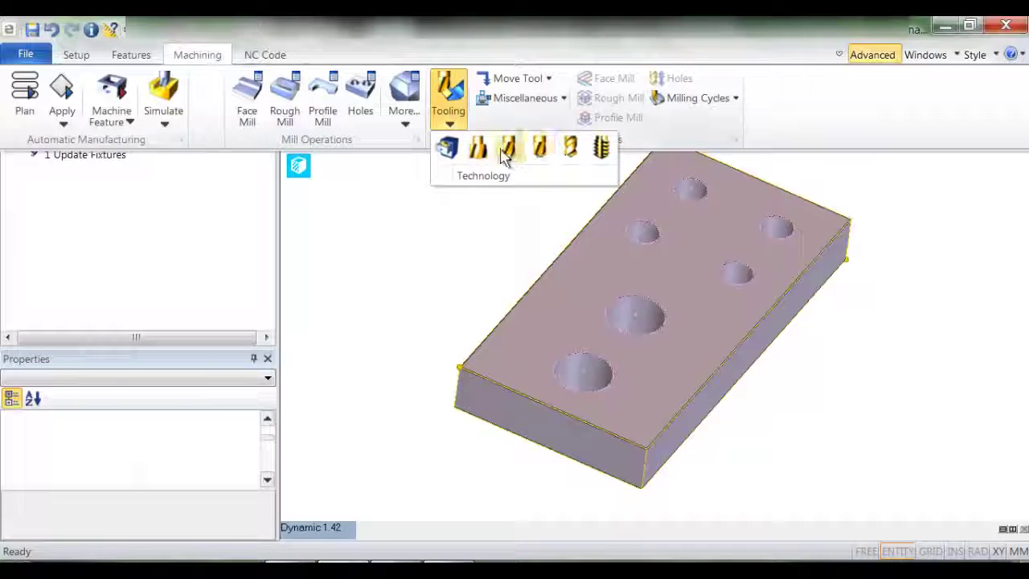
left_click(505, 148)
type("14")
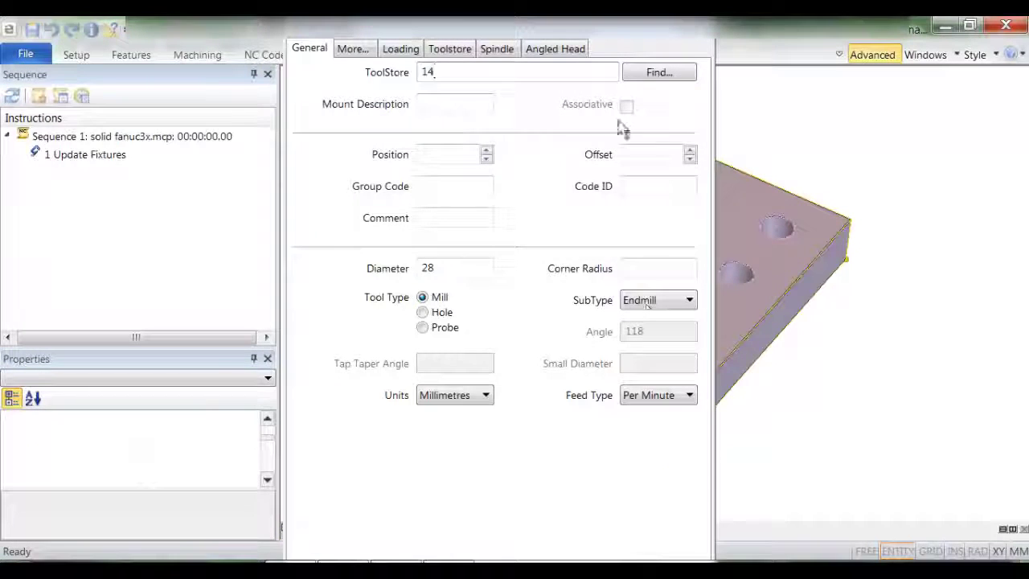
left_click(658, 72)
left_click(221, 149)
left_click(443, 540)
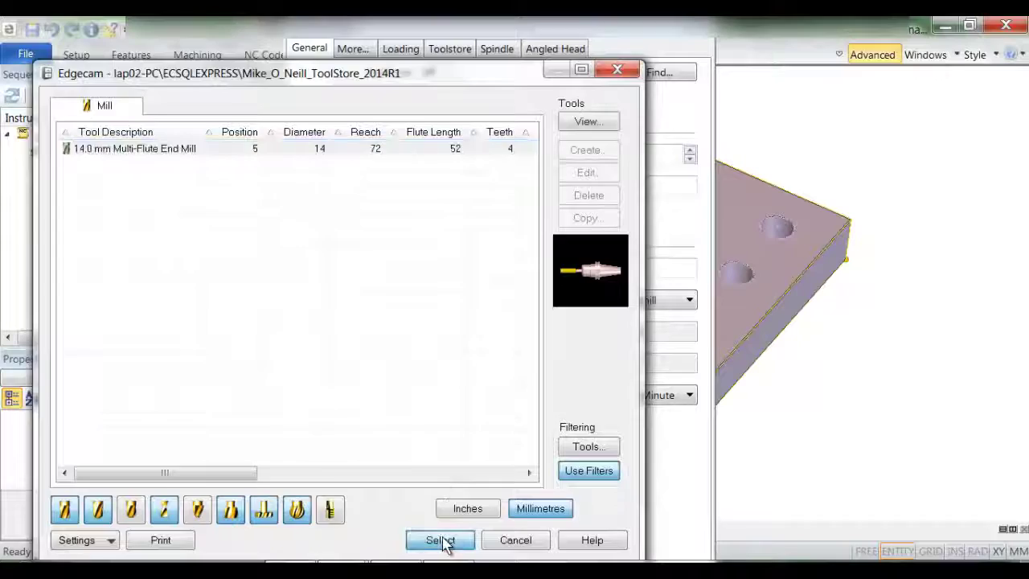
left_click(582, 554)
- Create a Profile Milling cycle with helical depth settings on both large holes
left_click(197, 55)
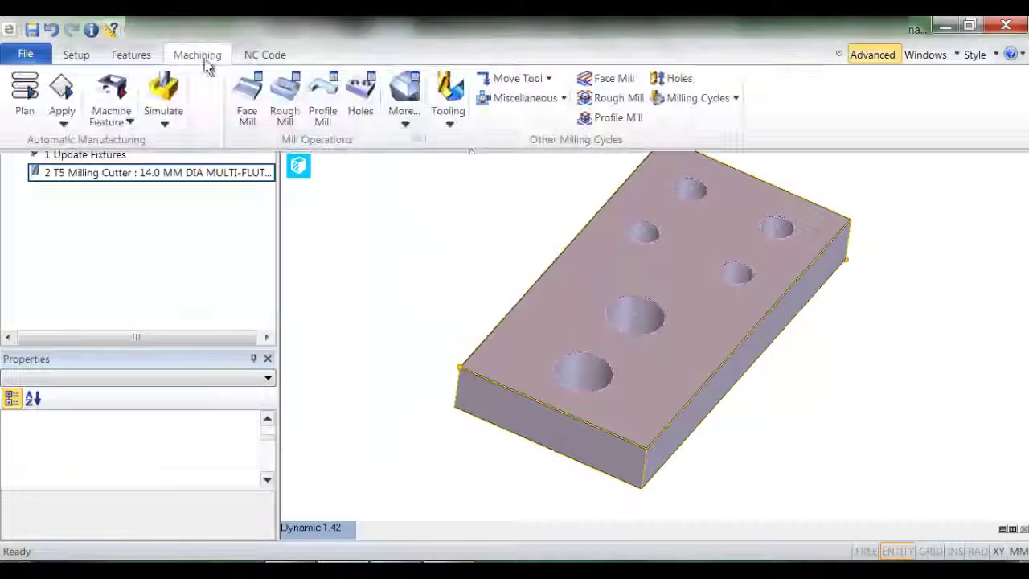
left_click(722, 100)
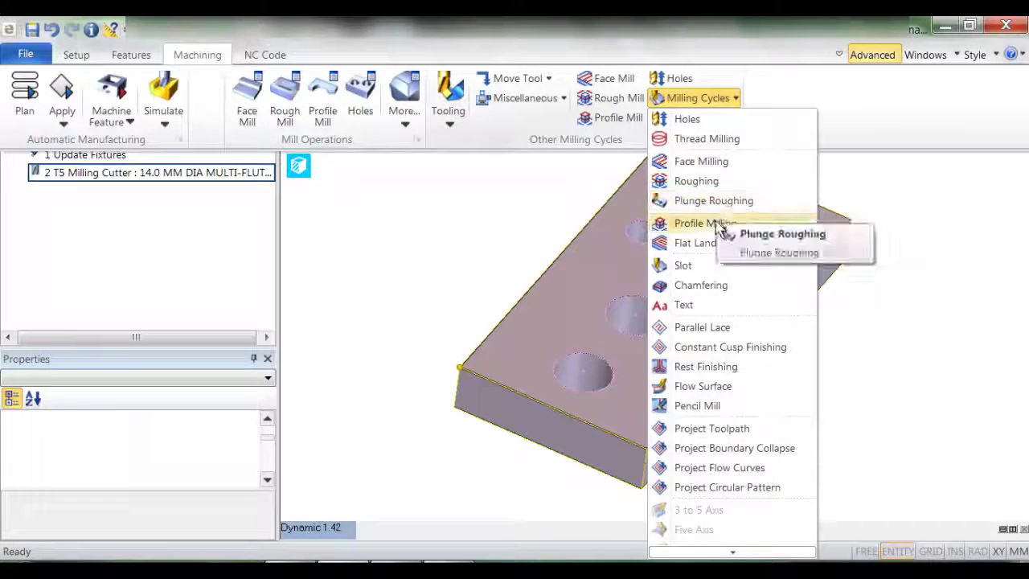
left_click(723, 223)
left_click(354, 88)
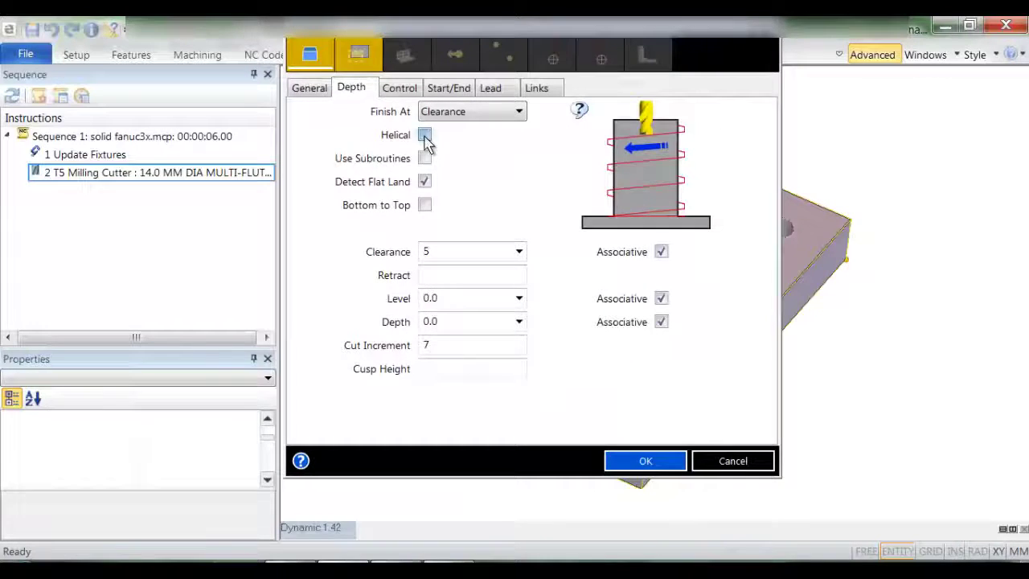
left_click(441, 345)
left_click(615, 460)
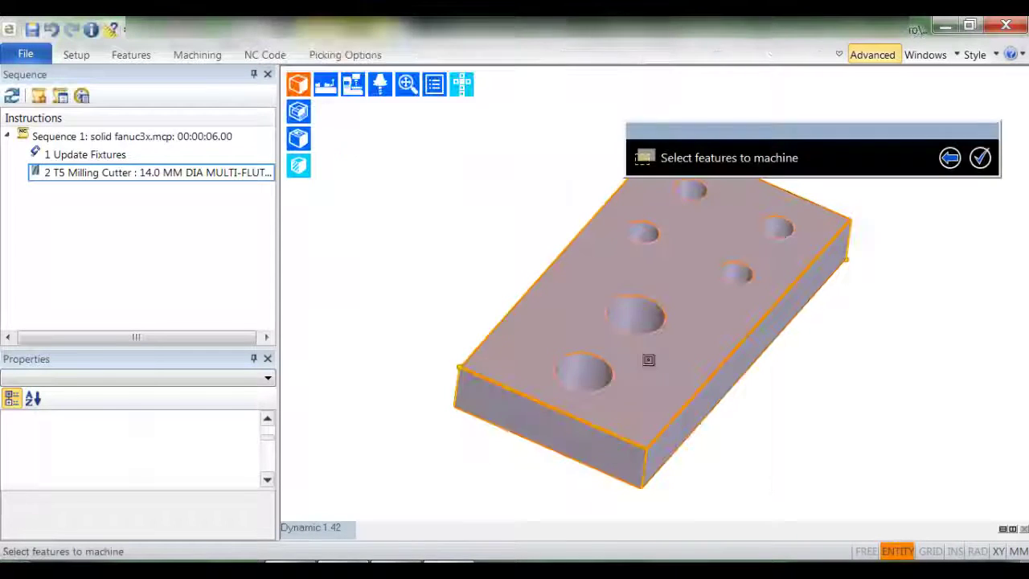
key("Return")
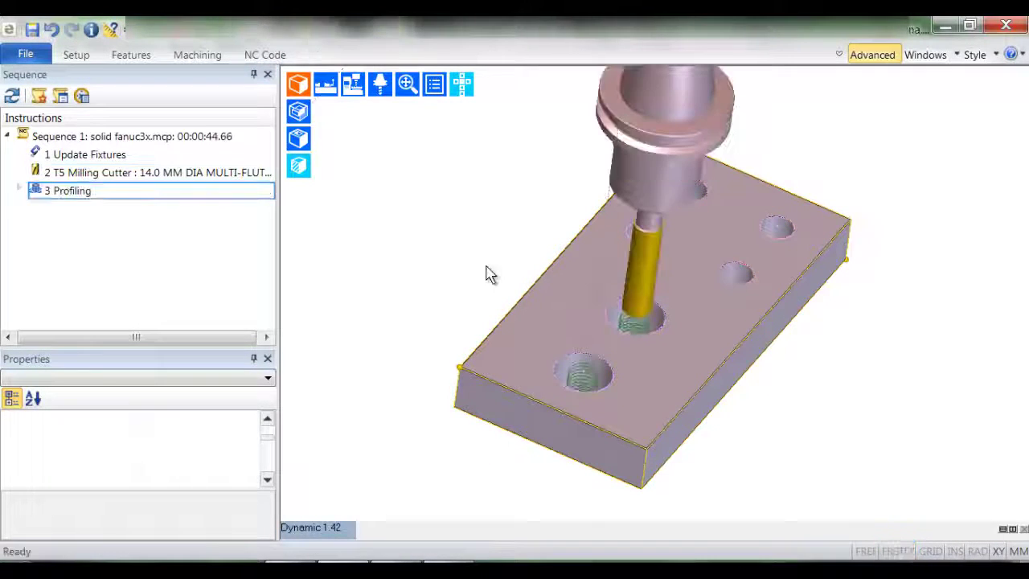
- Output the 14 mm milling cutter step as a process
left_click(251, 175)
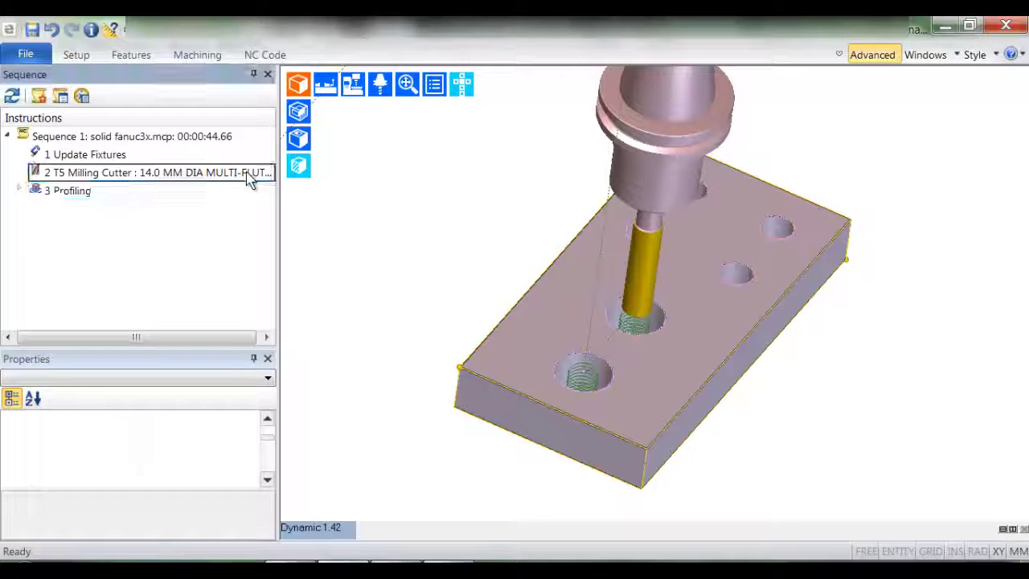
left_click(246, 192)
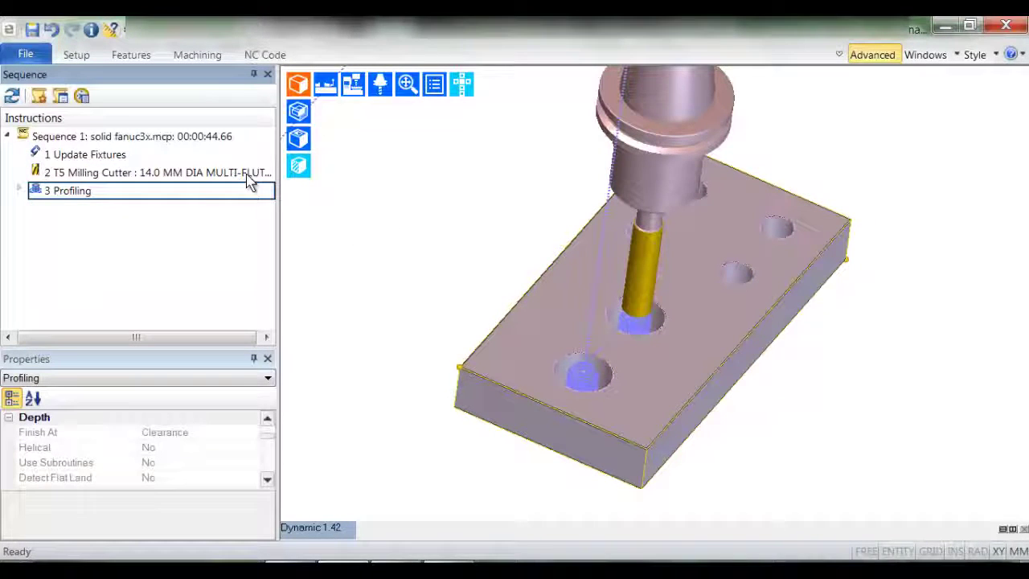
left_click(249, 176)
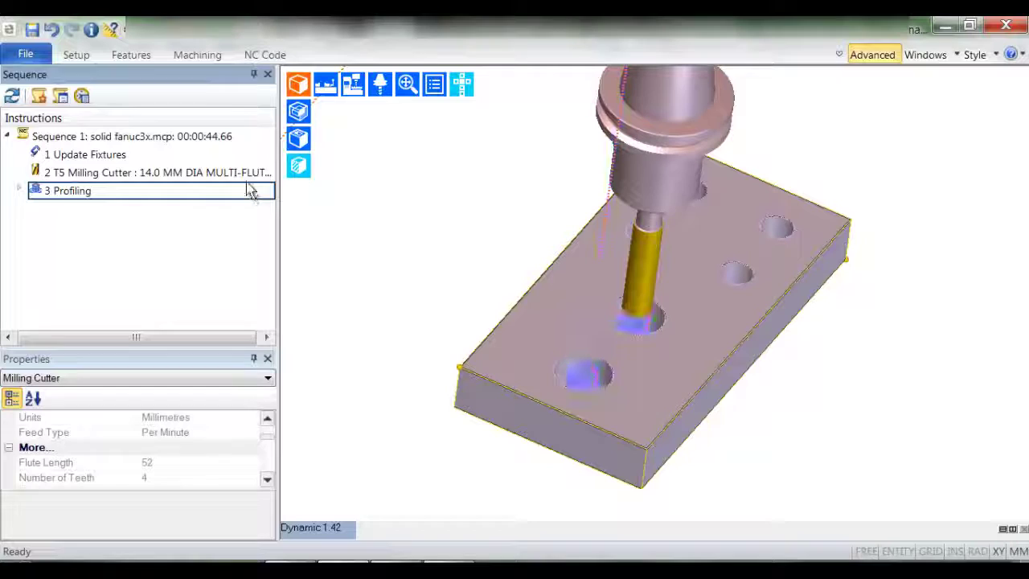
right_click(169, 182)
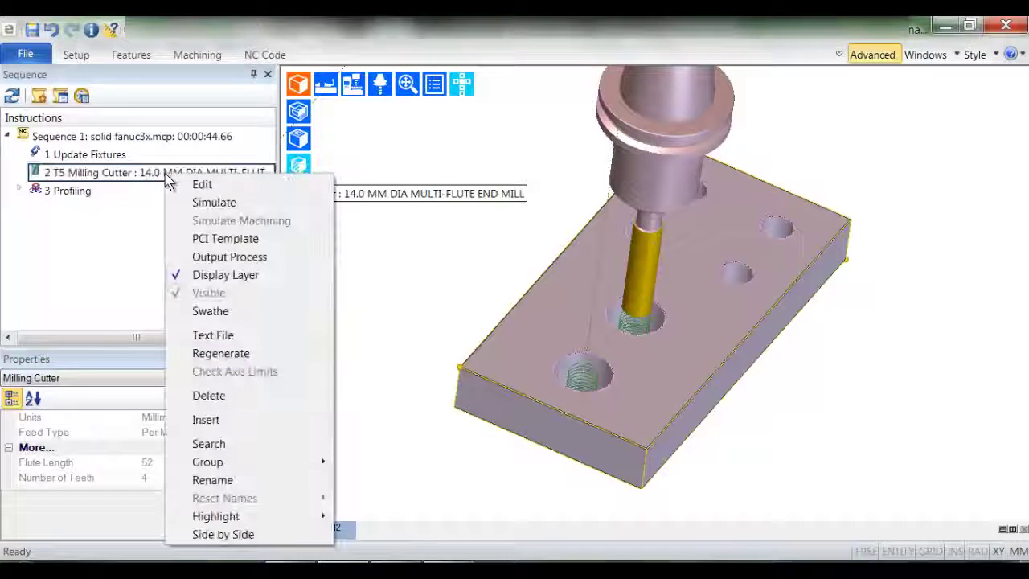
left_click(278, 259)
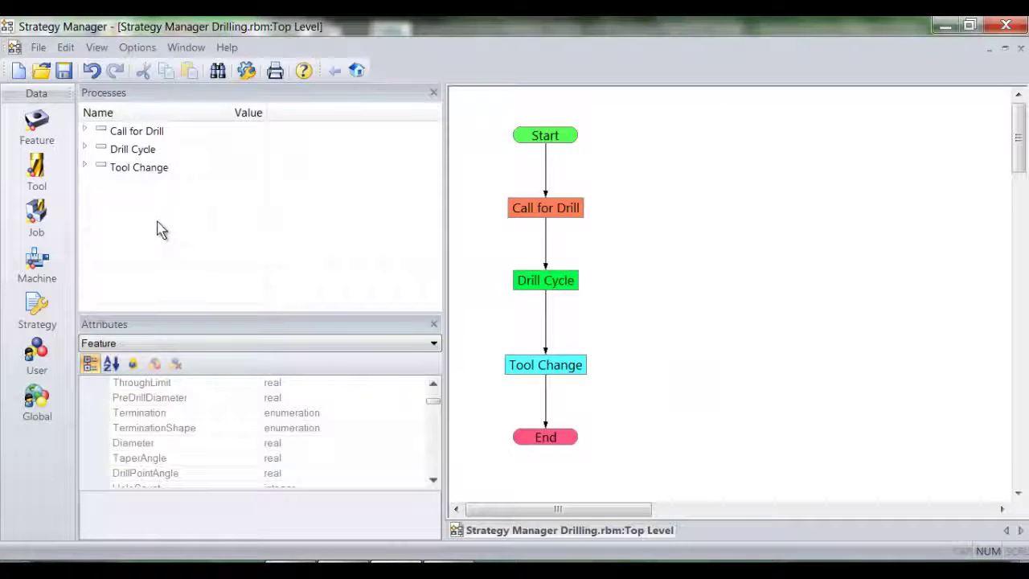
- Paste the end mill process into Processes and rename it 'call for endmill'
right_click(131, 199)
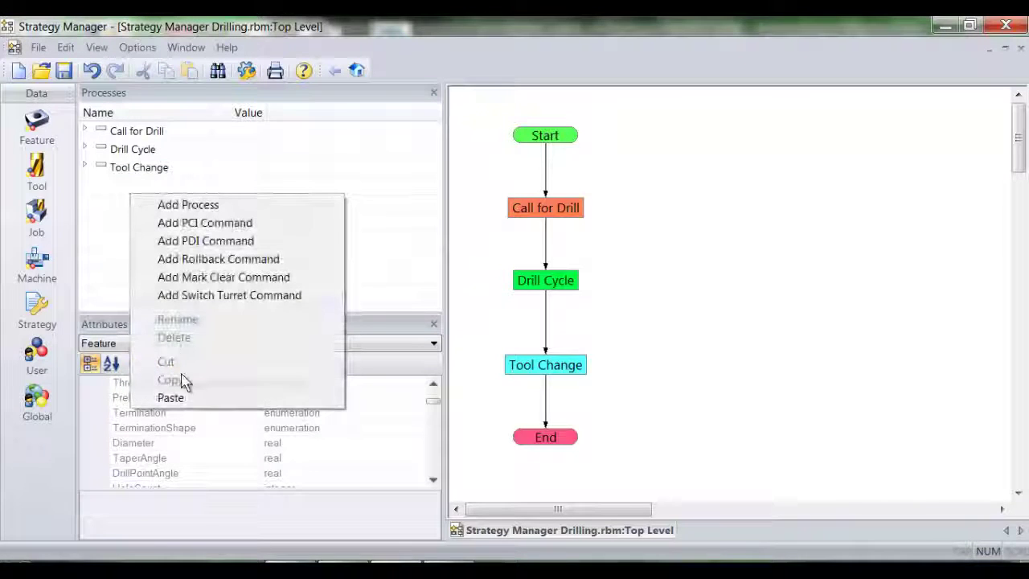
left_click(169, 397)
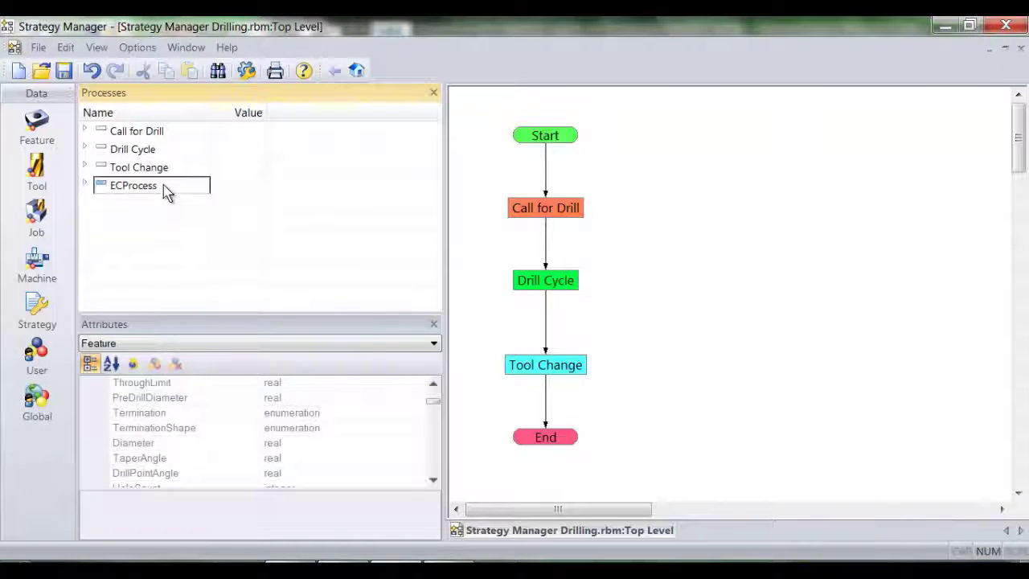
right_click(165, 191)
left_click(213, 313)
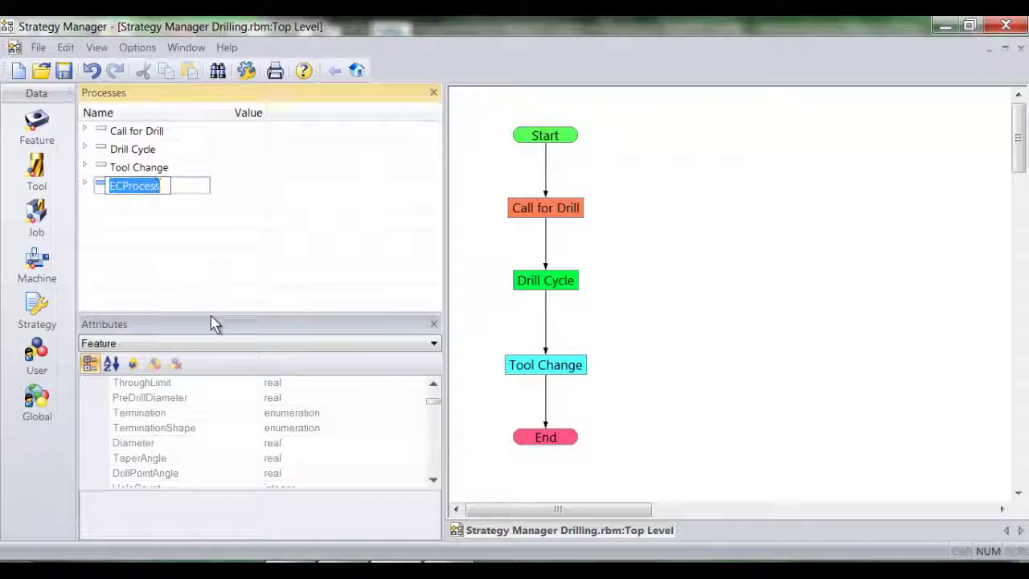
type("call for endmill")
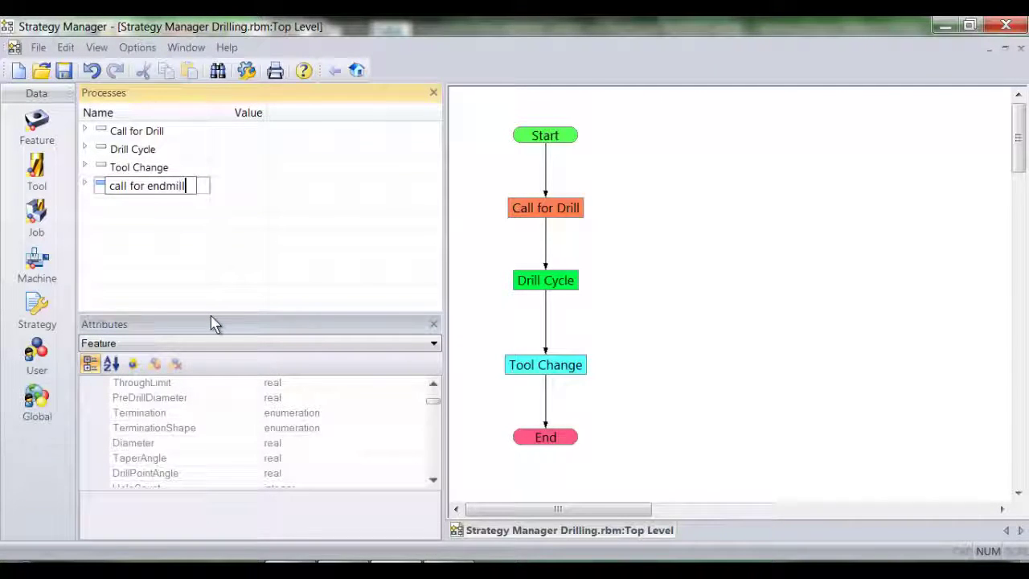
key("Return")
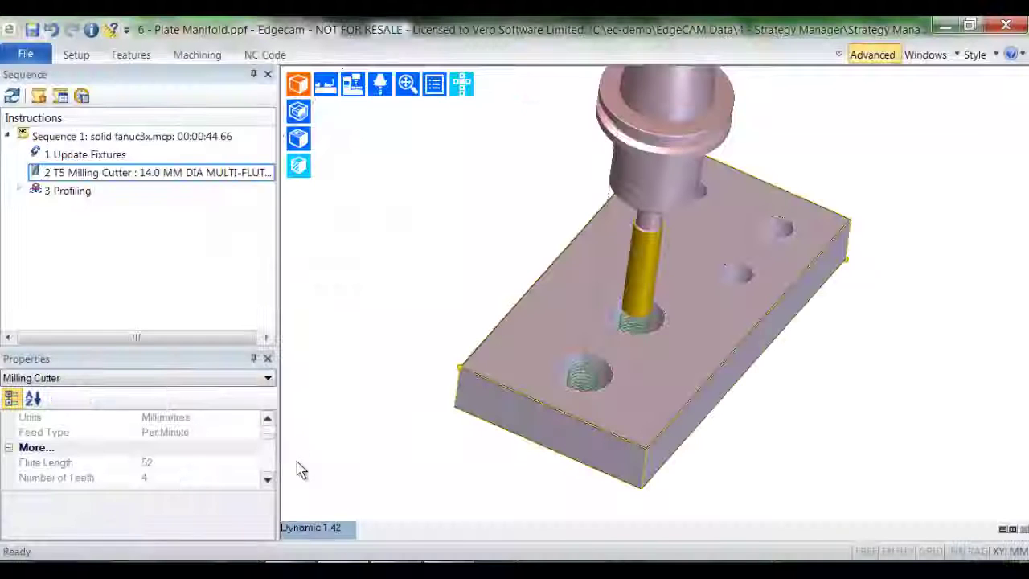
- Output the Profiling operation as a process
left_click(83, 198)
right_click(85, 200)
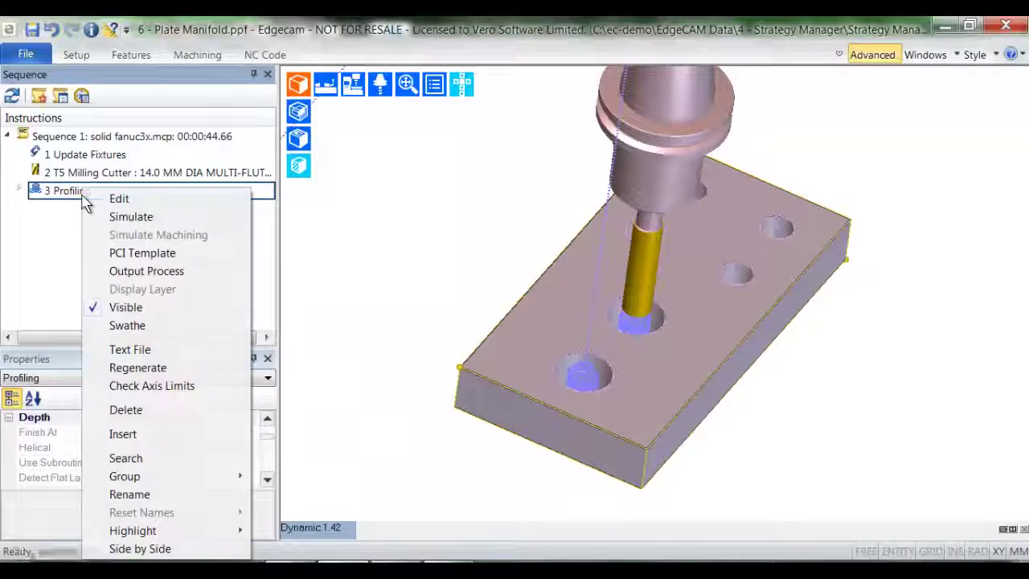
left_click(129, 272)
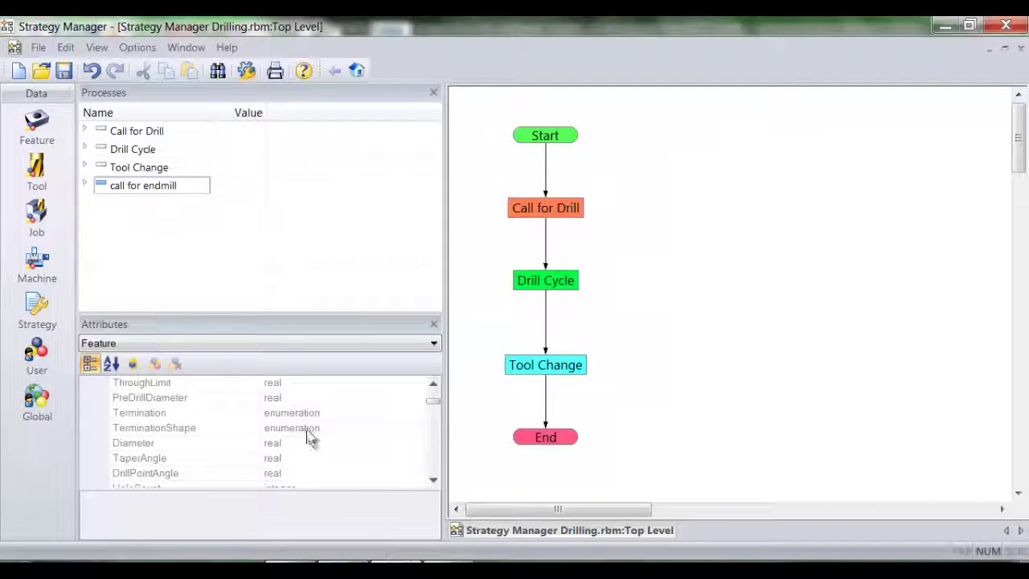
- Paste the profiling process into Processes and rename it 'Profiling Cycle'
right_click(148, 219)
left_click(184, 419)
right_click(165, 206)
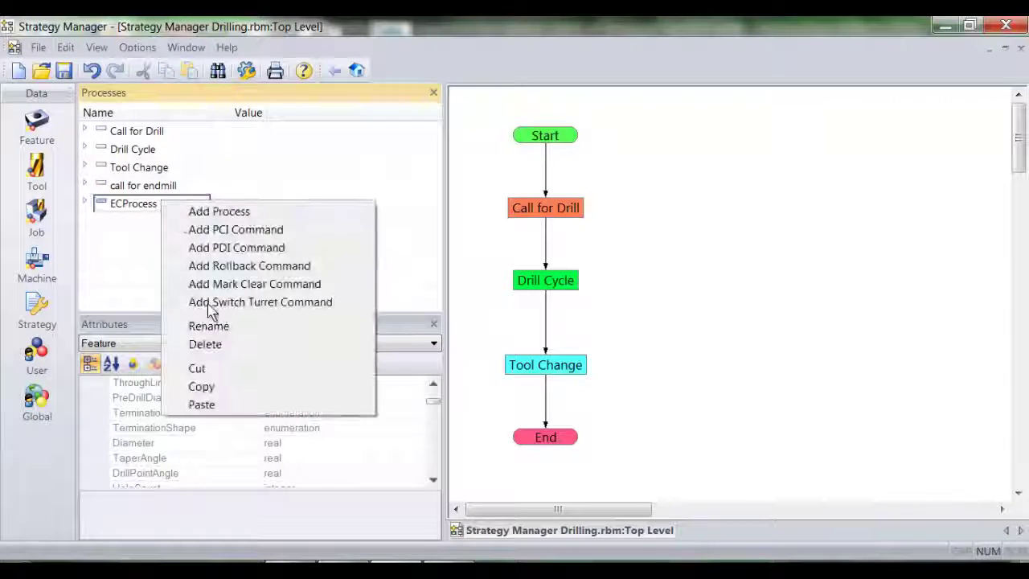
left_click(212, 324)
type("Profiling Cycl")
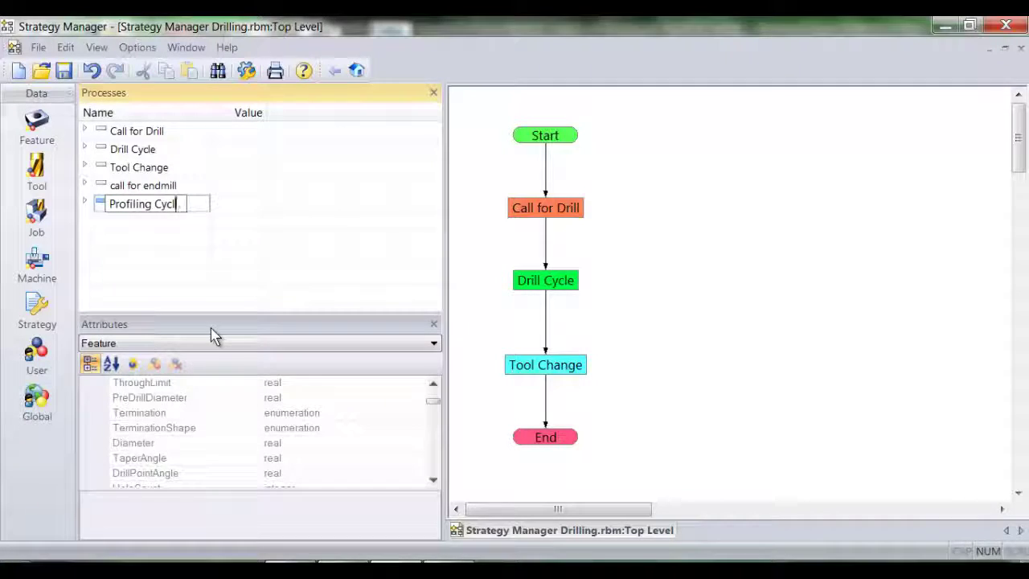
type("e")
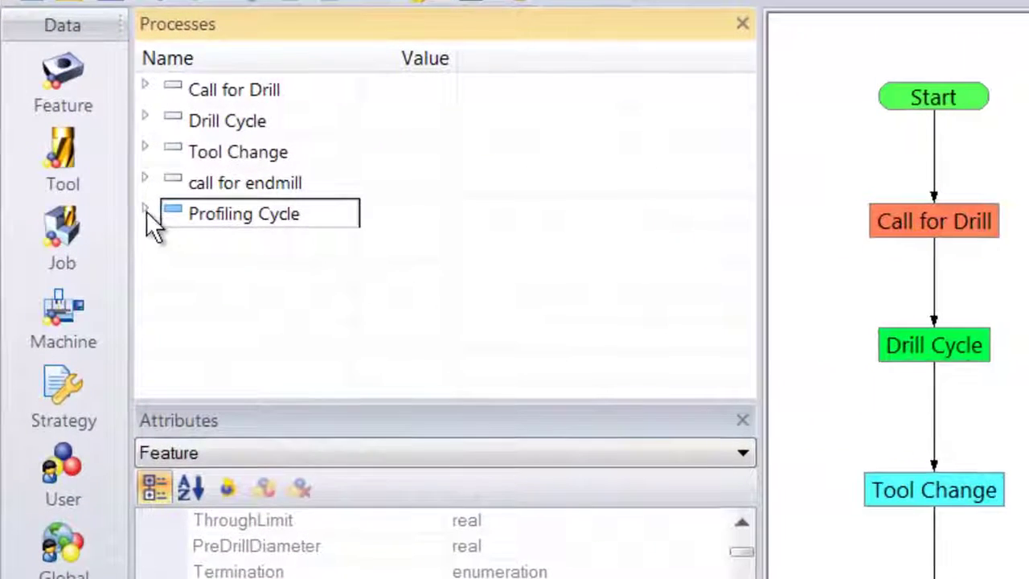
- Check that Profiling Cycle's Depth settings show Cut Increment 2 and Helical 1
left_click(145, 211)
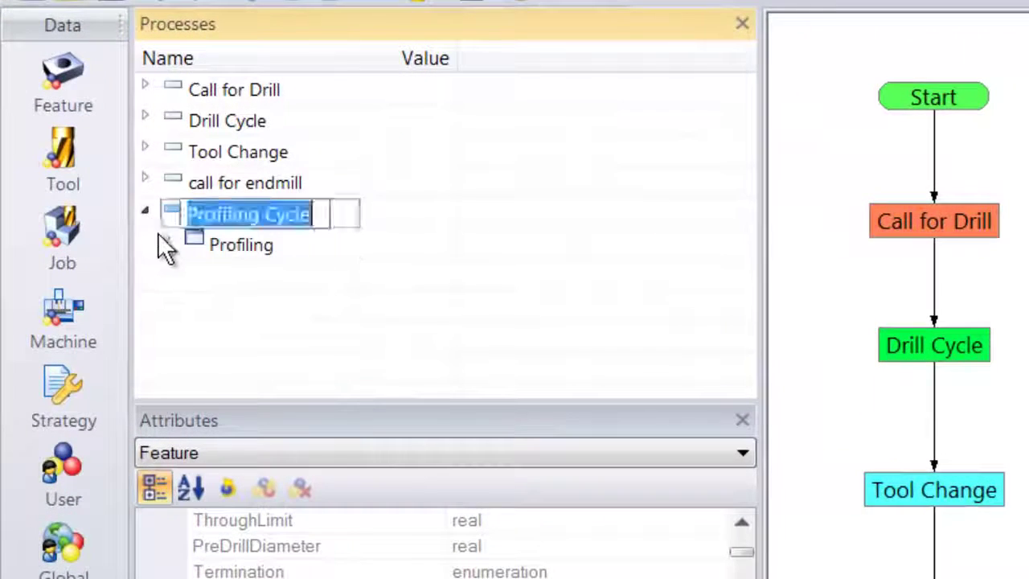
left_click(165, 241)
left_click_drag(741, 109, 764, 328)
double_click(277, 318)
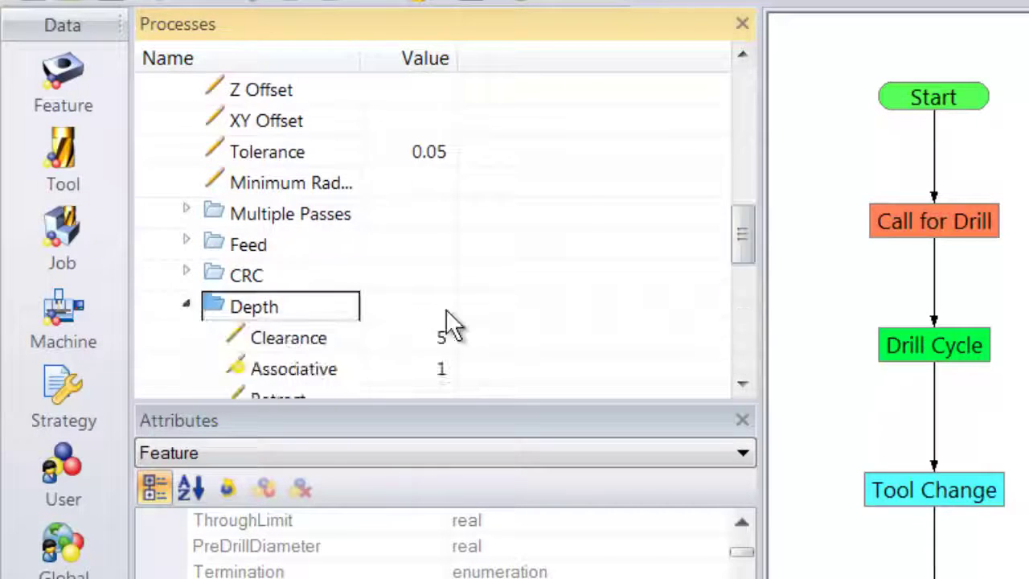
scroll(434, 322, "down", 4)
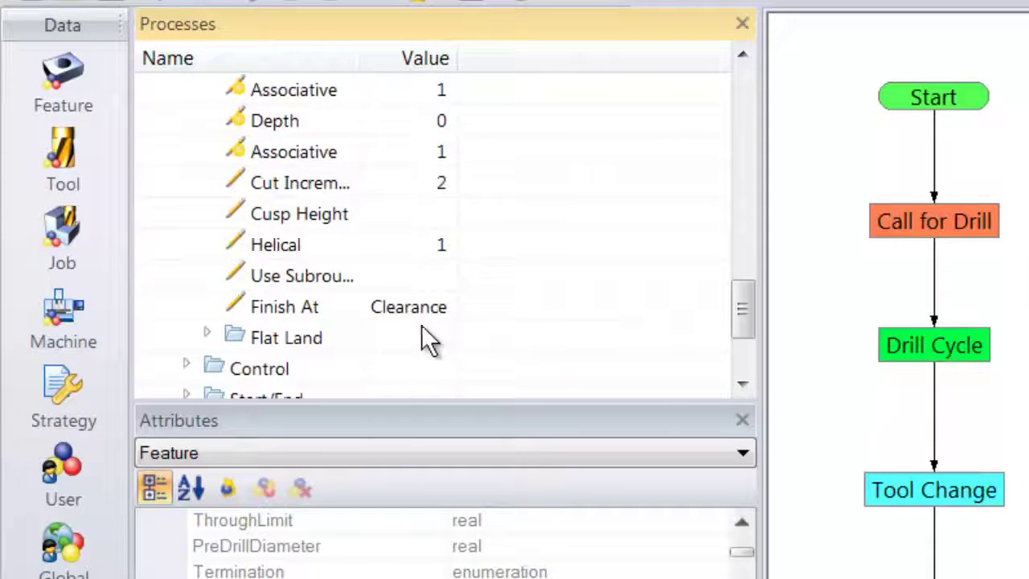
left_click(328, 249)
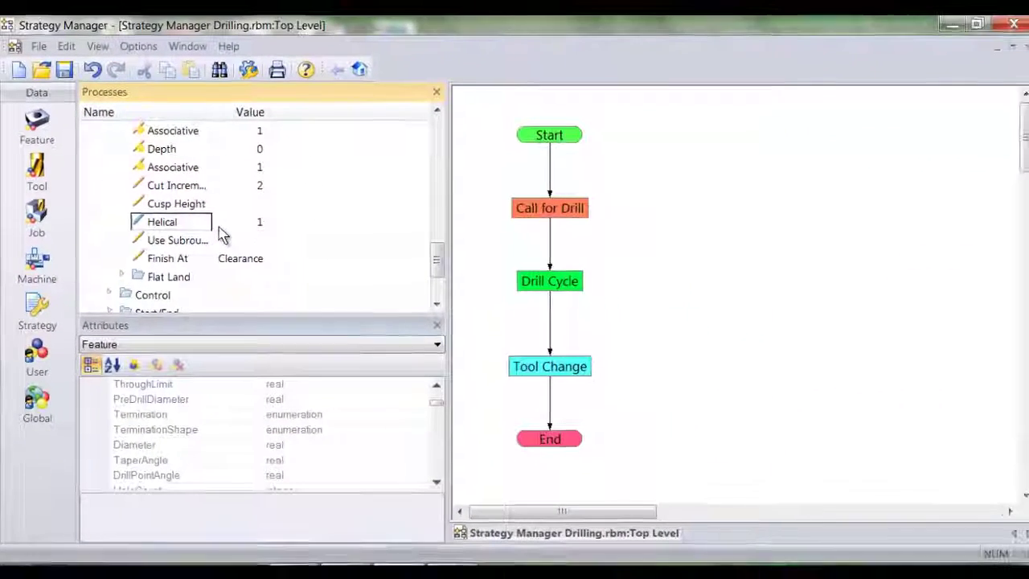
scroll(378, 263, "up", 1)
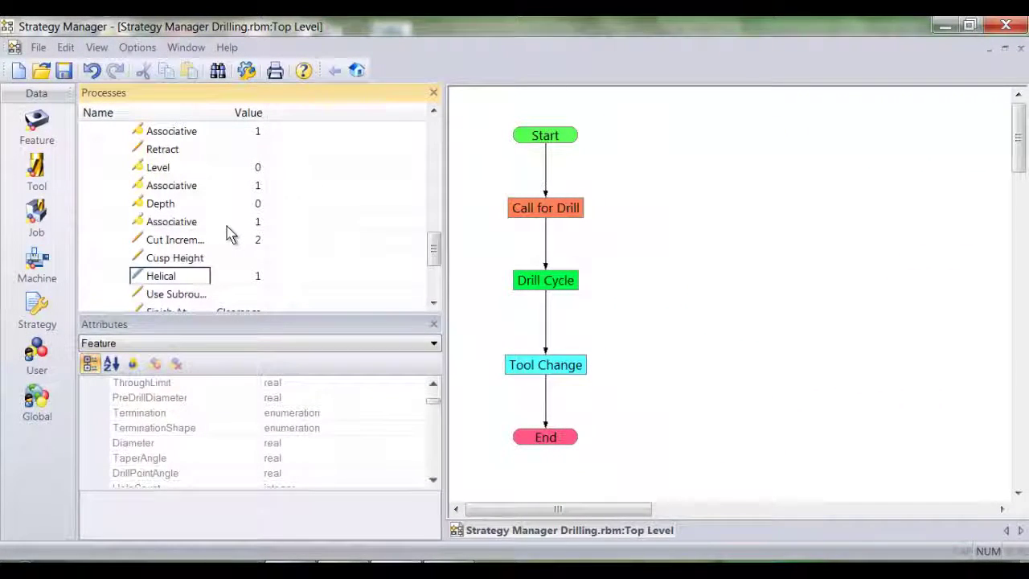
- Create a decision node on the canvas labelled 'Greater then 20mm? Profile Helical Cycle'
right_click(735, 174)
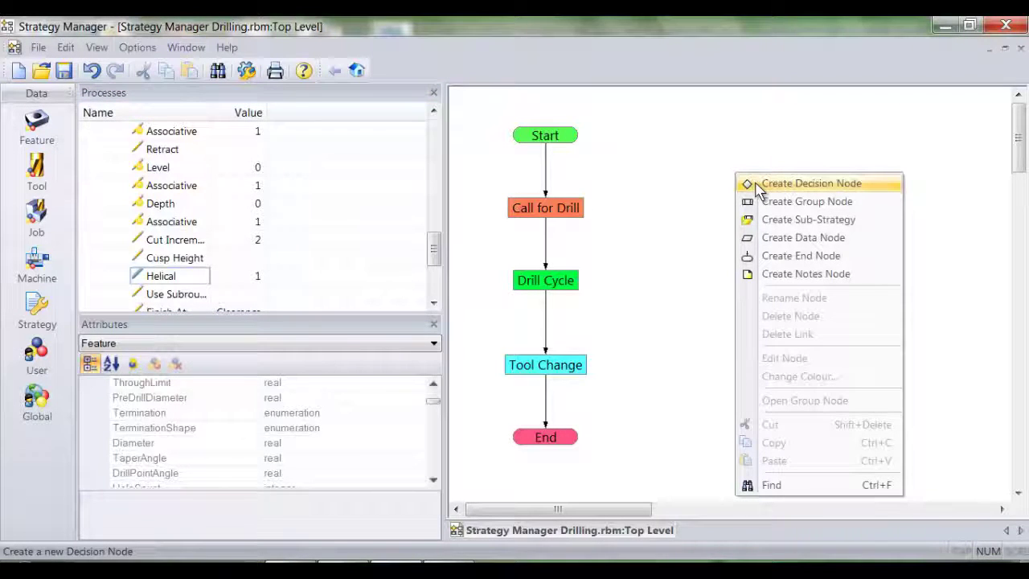
left_click(827, 185)
double_click(829, 194)
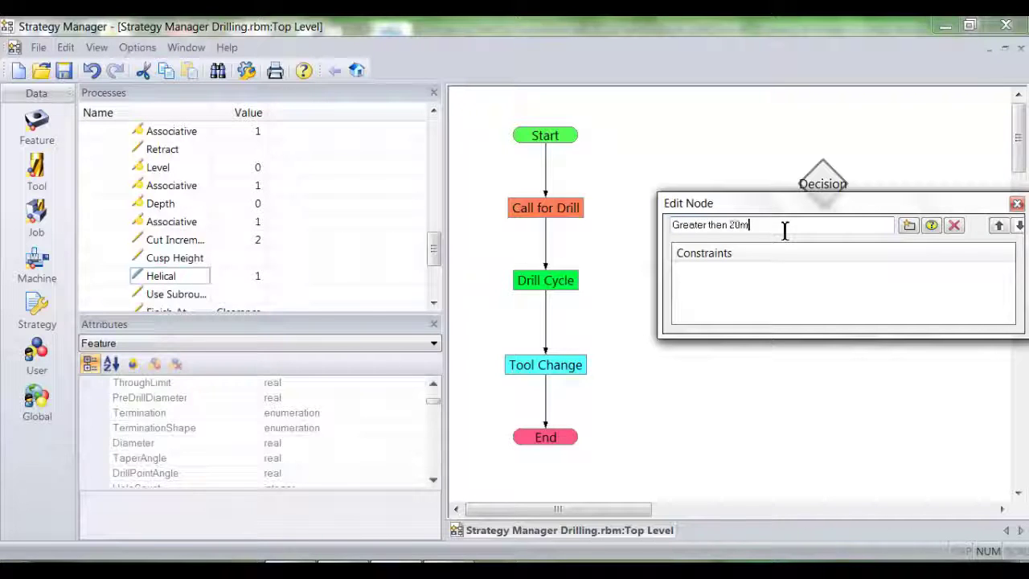
type("Greater then 20mm? Profi")
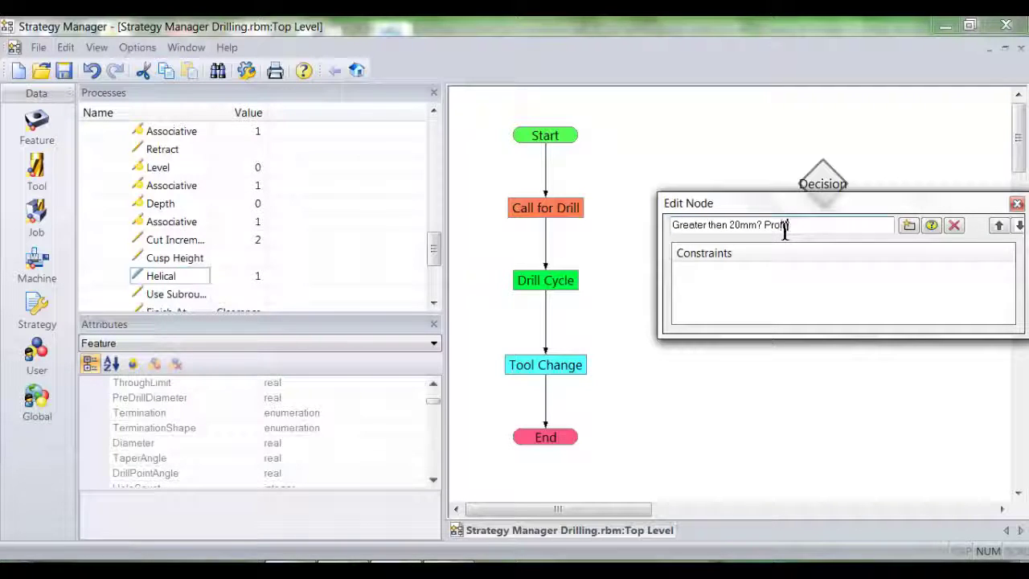
type("le Helical Cycle")
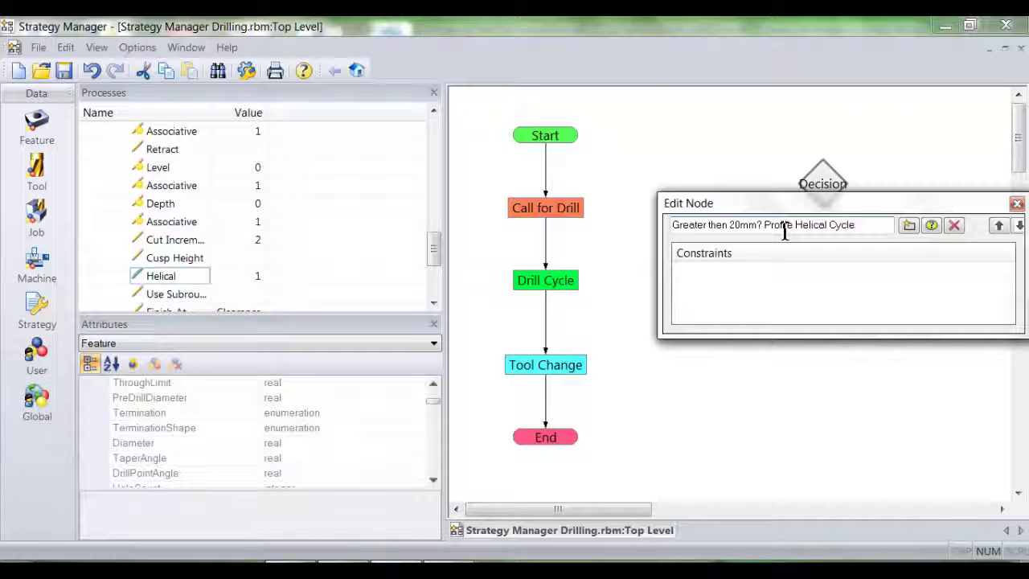
- Build the constraint Feature.Hole2.Diameter>20 from the Hole2 Diameter attribute, then close Edit Node
left_click(910, 229)
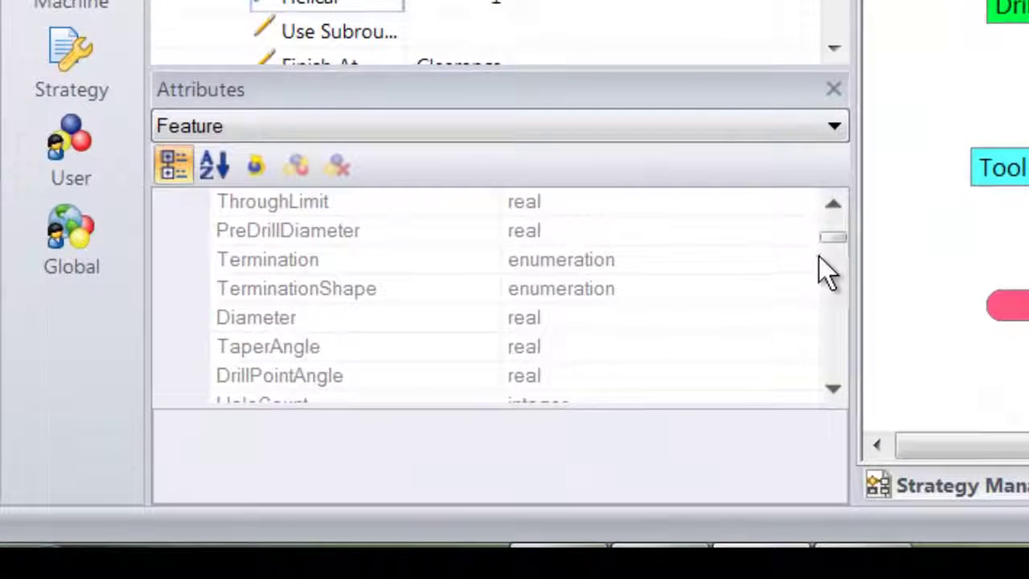
left_click_drag(833, 243, 835, 249)
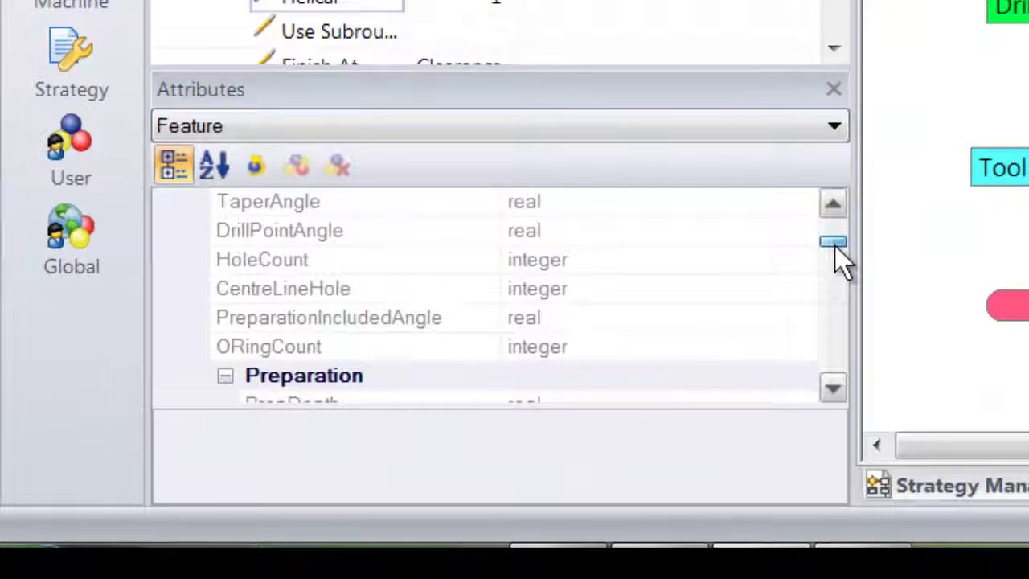
mouse_move(835, 245)
left_mouse_down()
mouse_move(840, 226)
mouse_move(840, 234)
left_mouse_up()
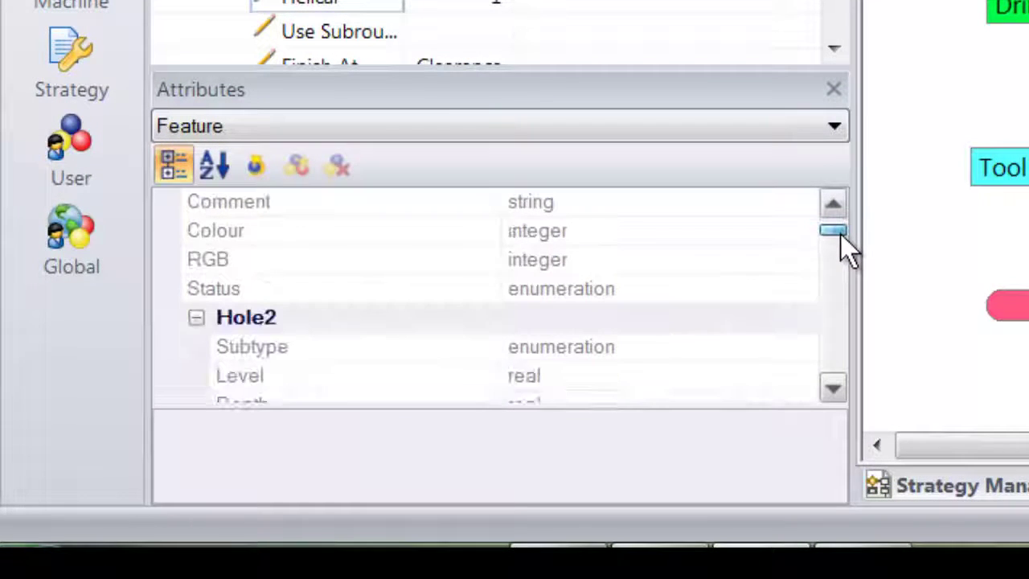
double_click(828, 388)
left_click(828, 388)
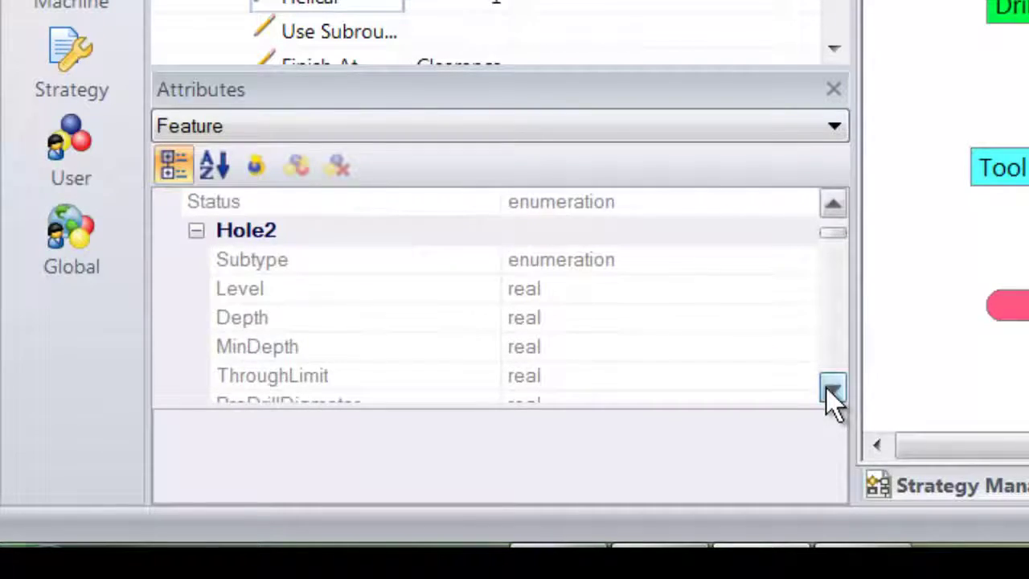
double_click(830, 389)
double_click(830, 389)
left_click(830, 389)
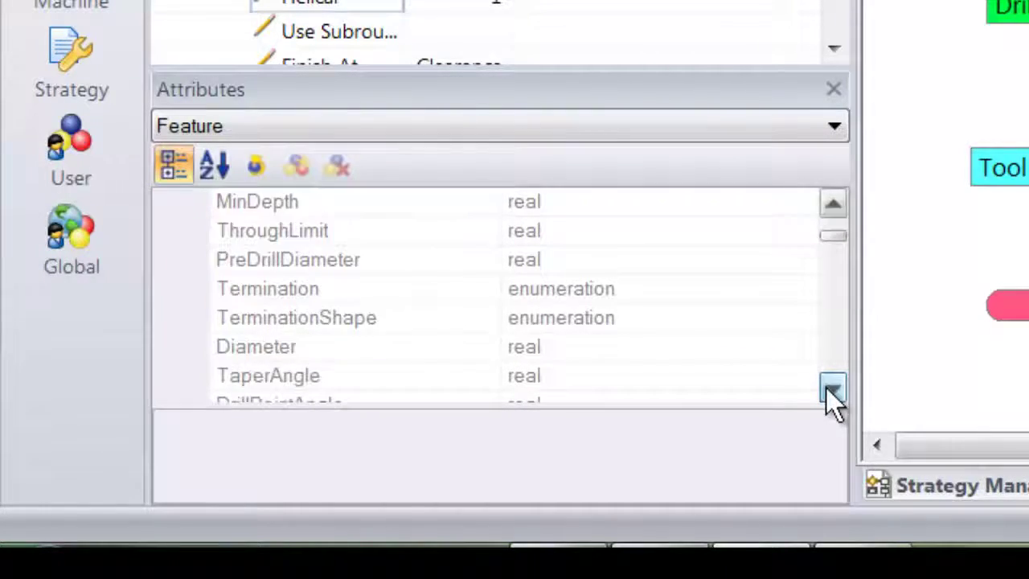
left_click(322, 351)
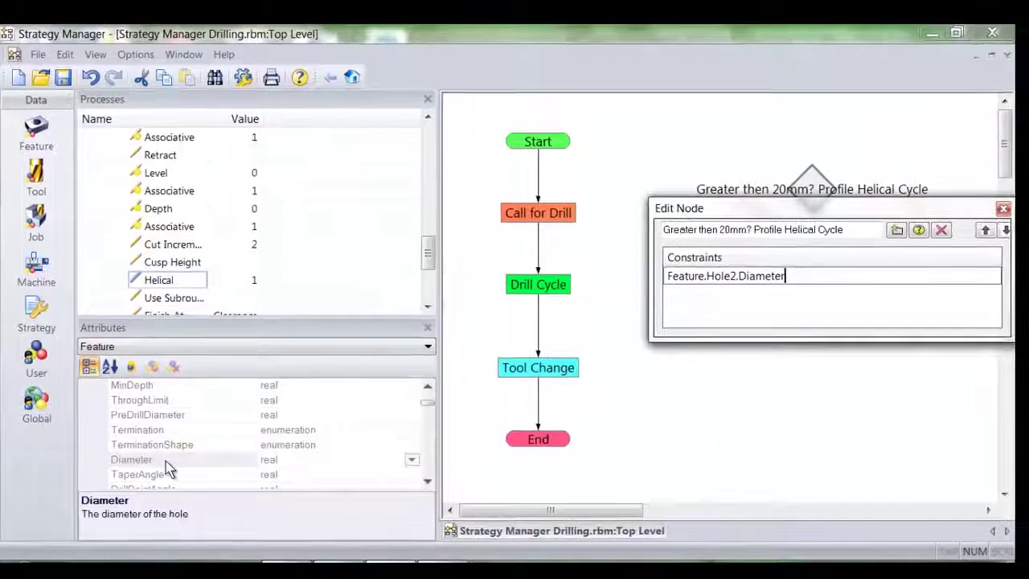
type("20")
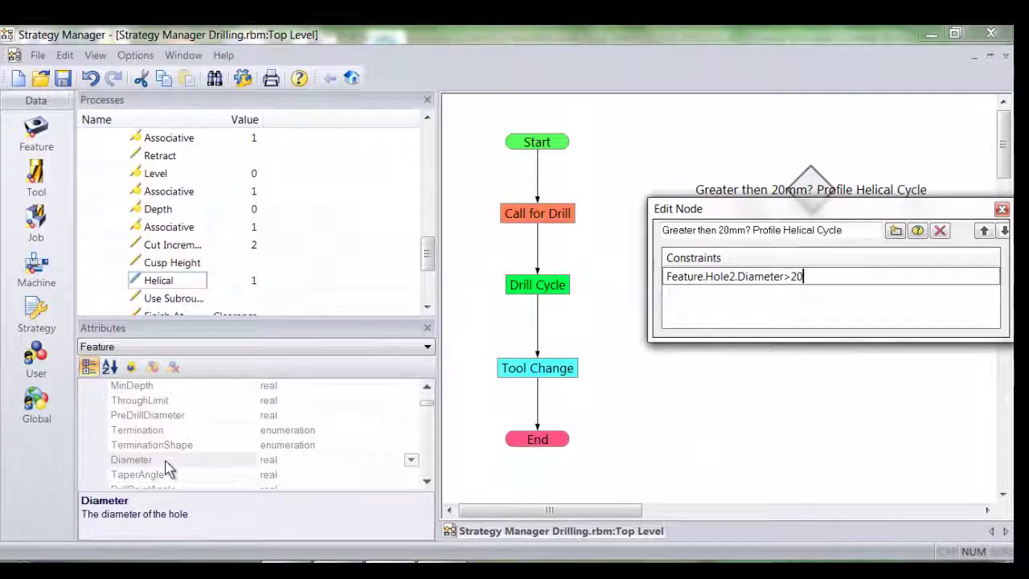
key("Return")
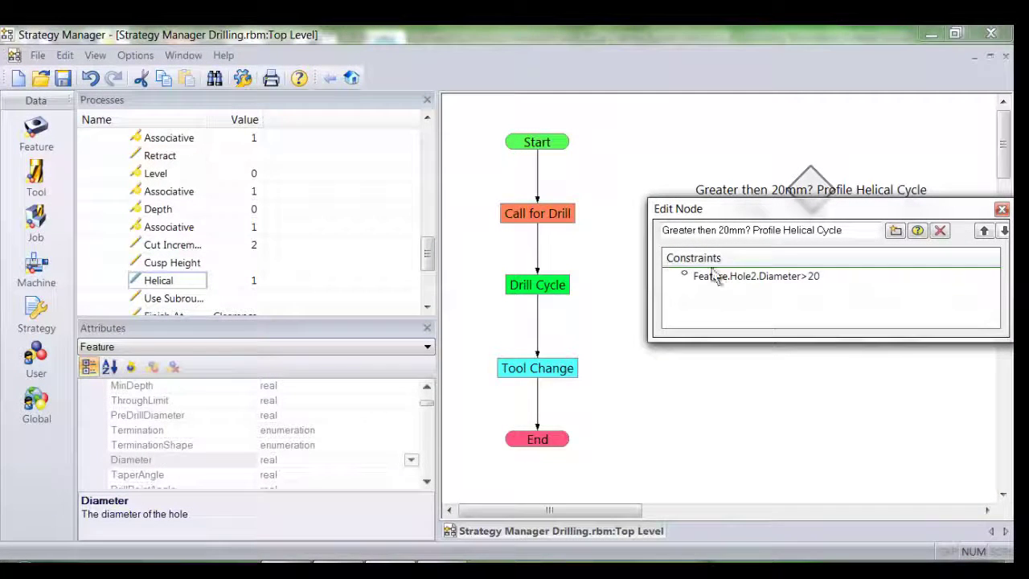
left_click(1002, 209)
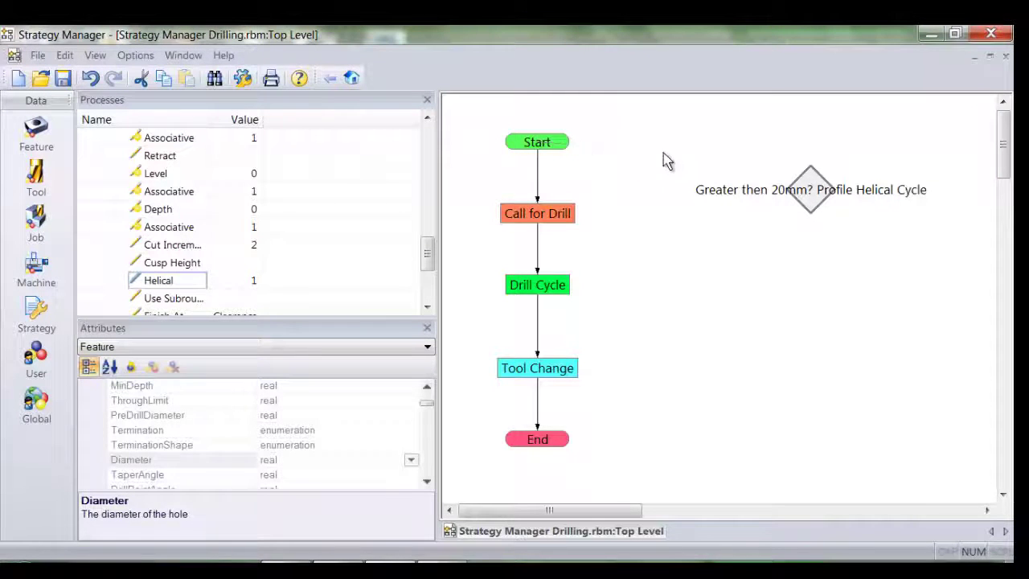
- Connect Start to the 20mm decision node and make Call for Drill its no branch
left_click_drag(664, 161, 812, 186)
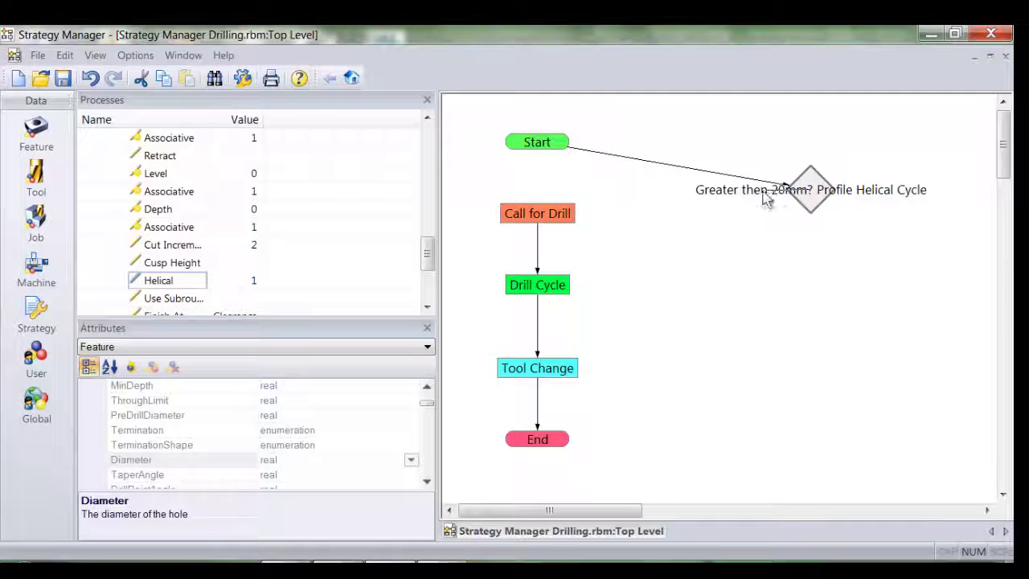
double_click(560, 215)
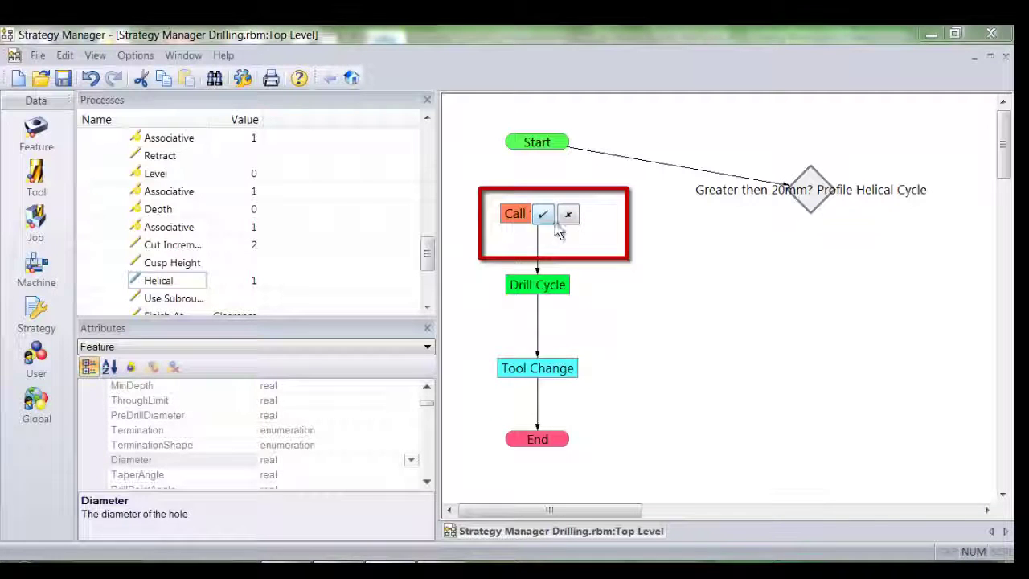
left_click(569, 216)
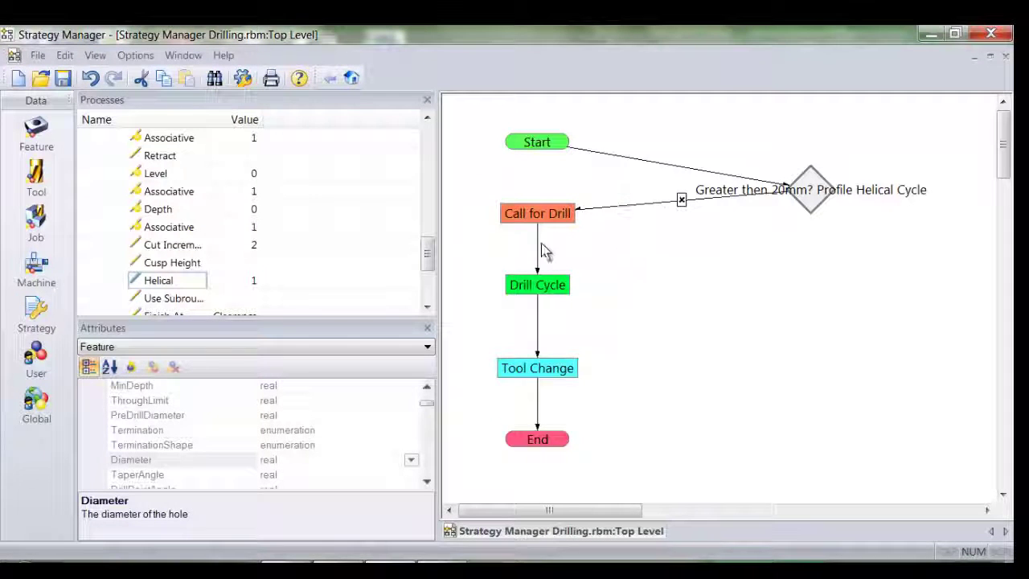
left_click_drag(431, 258, 427, 133)
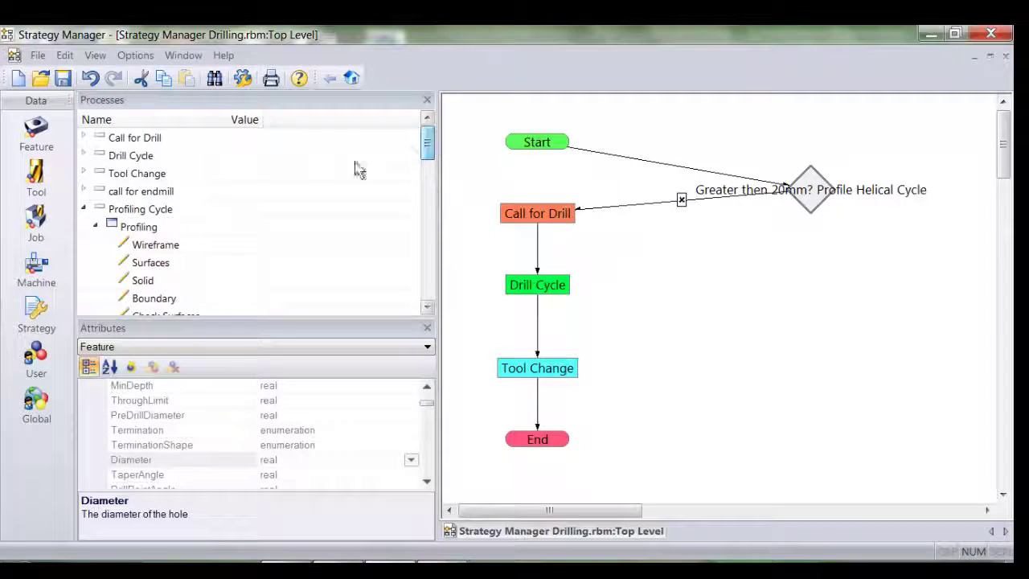
- Add call for endmill and Profiling Cycle as the decision's yes branch, chained toward Tool Change
left_click(84, 209)
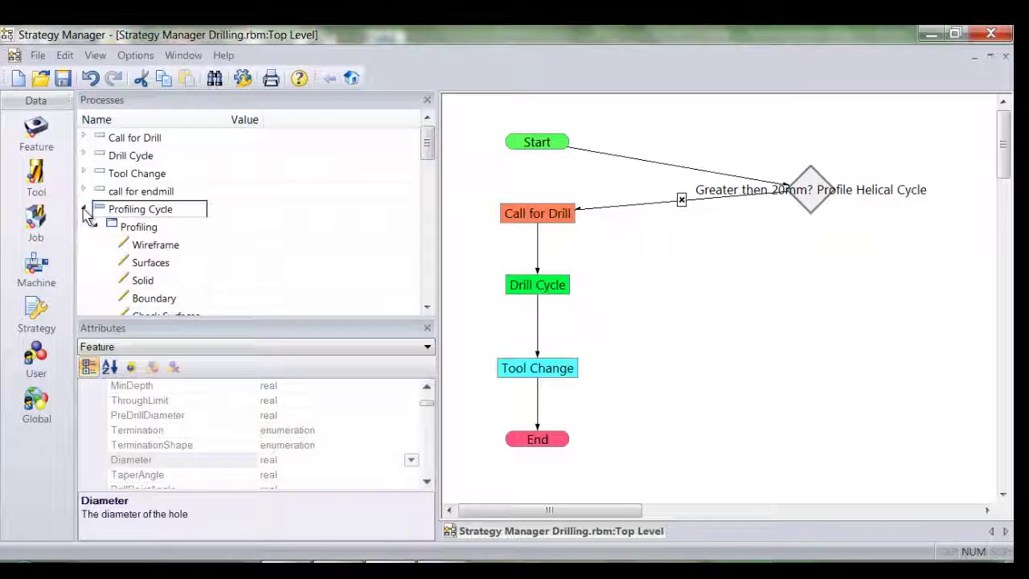
left_click_drag(172, 193, 802, 279)
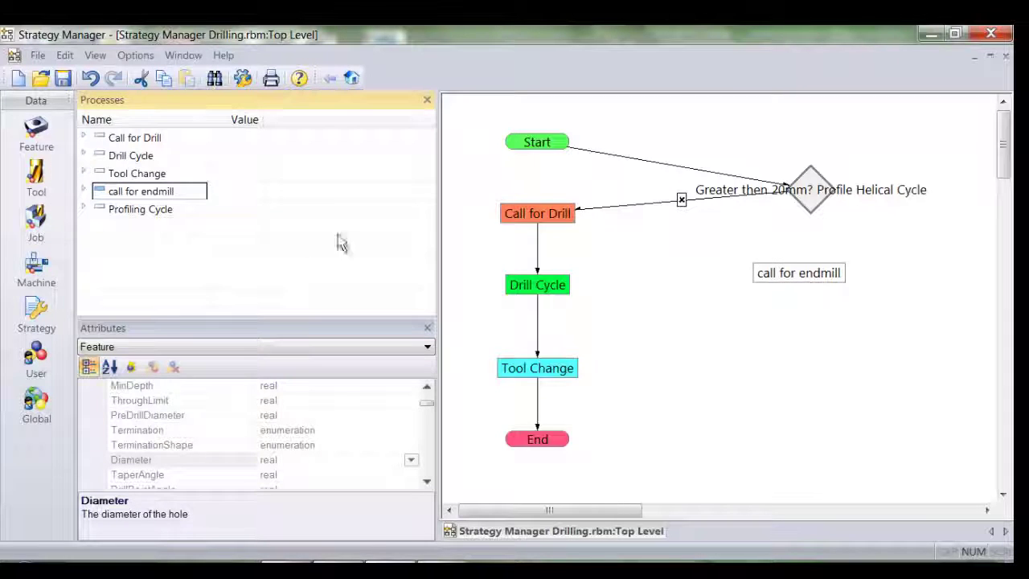
left_click_drag(159, 215, 791, 339)
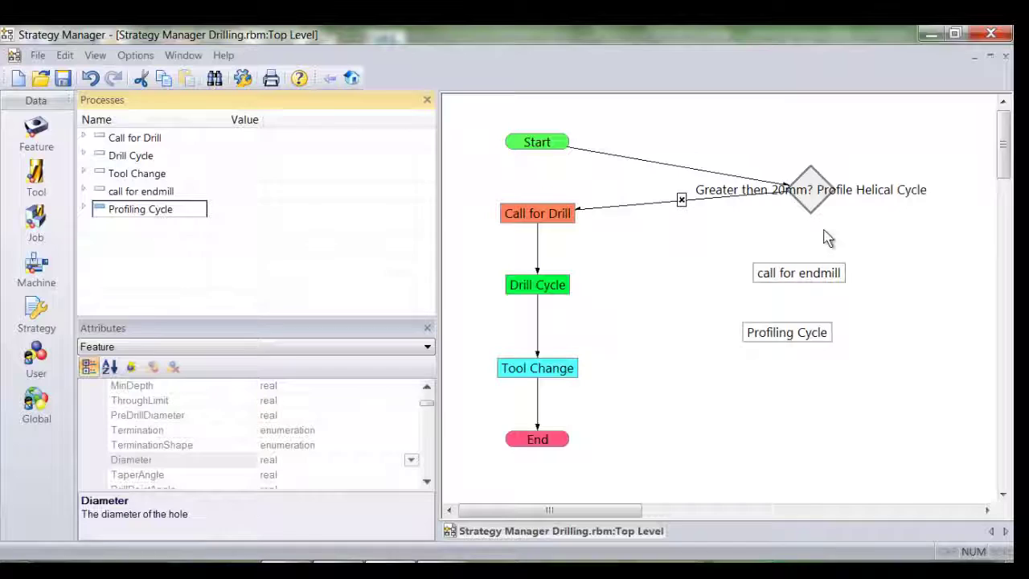
mouse_move(806, 273)
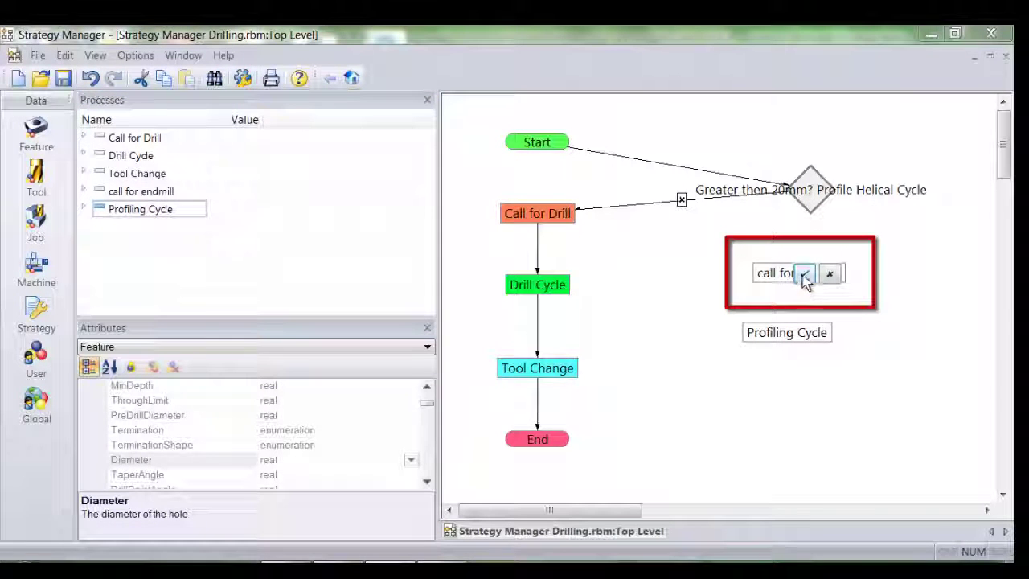
left_click(806, 274)
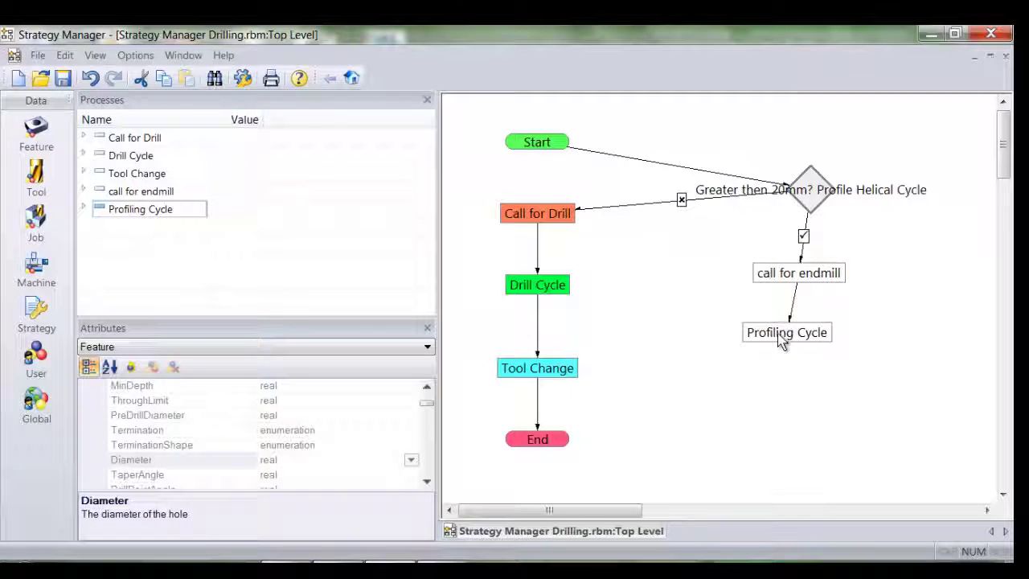
left_click(781, 336)
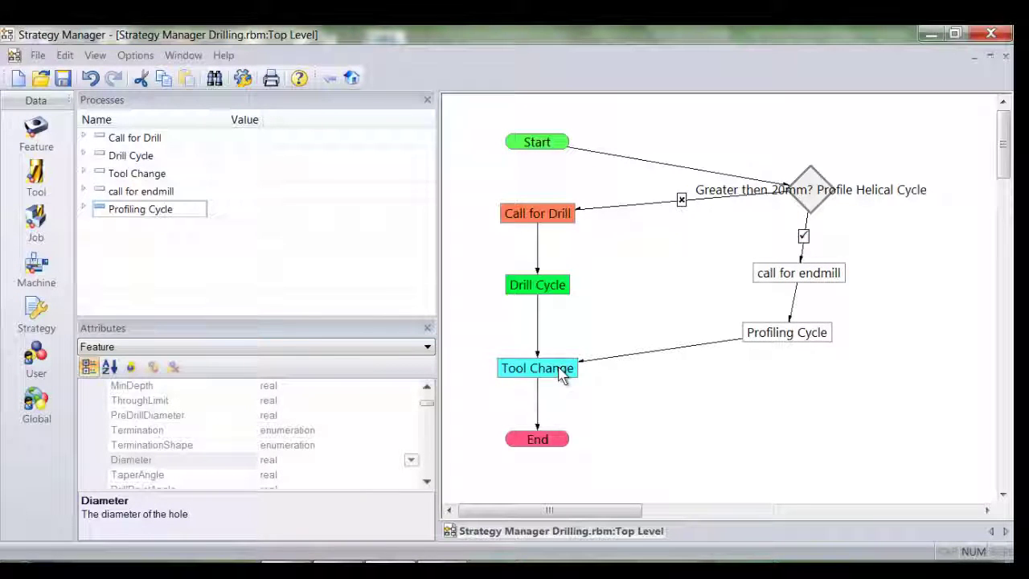
- Save the strategy, apply all strategies to both Through hole features, and view the sequence
left_click(64, 80)
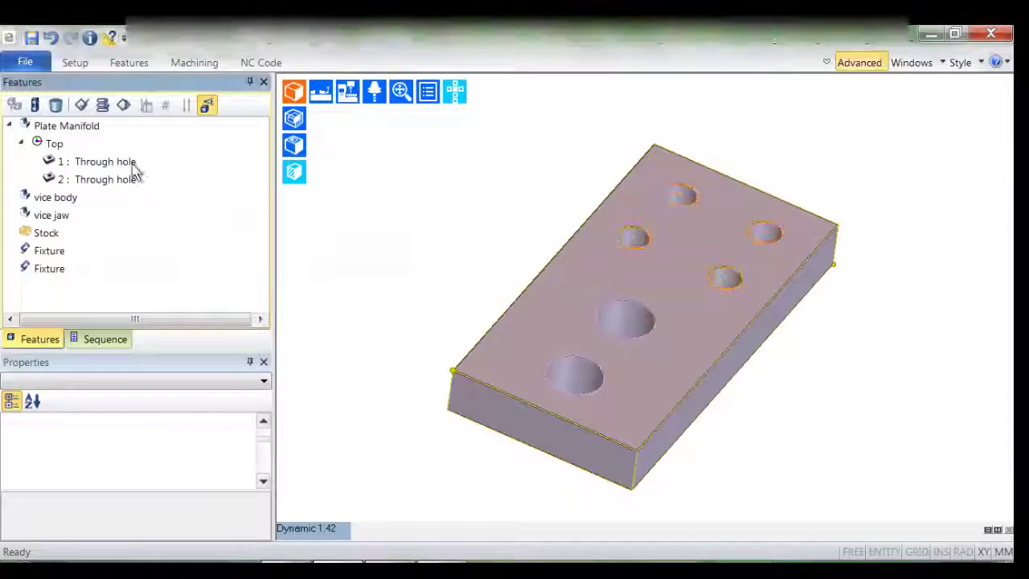
left_click(120, 162)
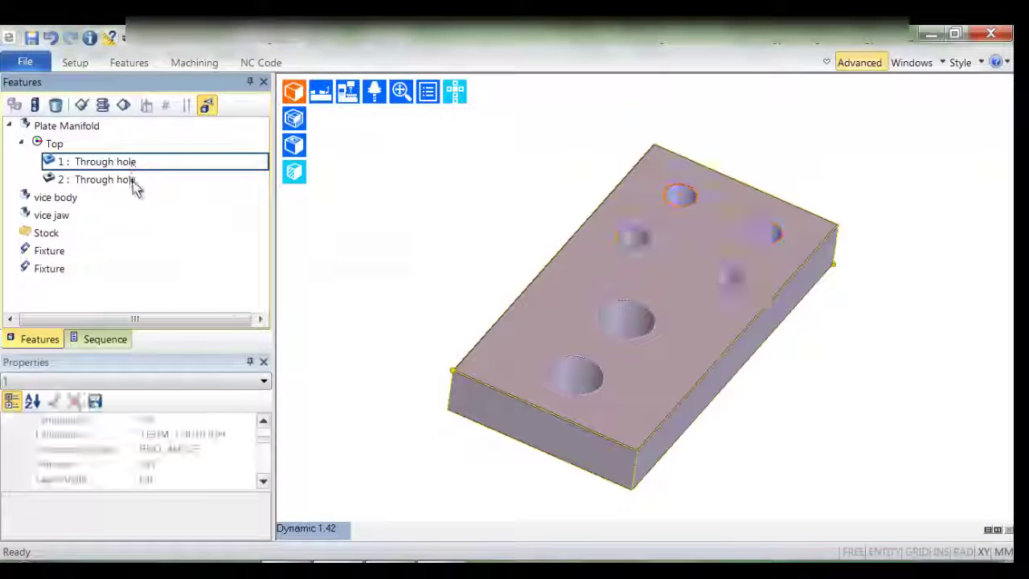
left_click(105, 179, "shift")
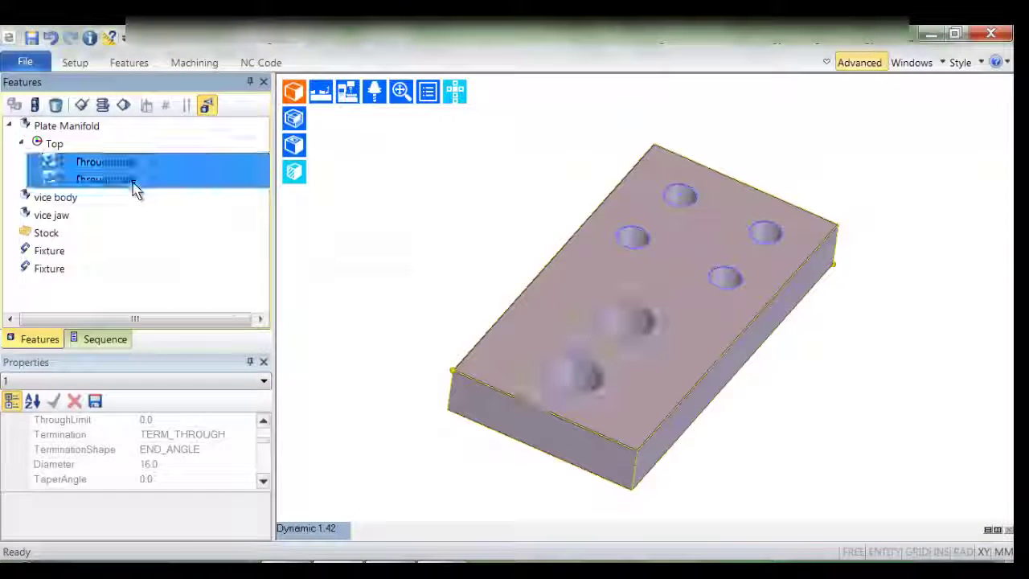
left_click(123, 106)
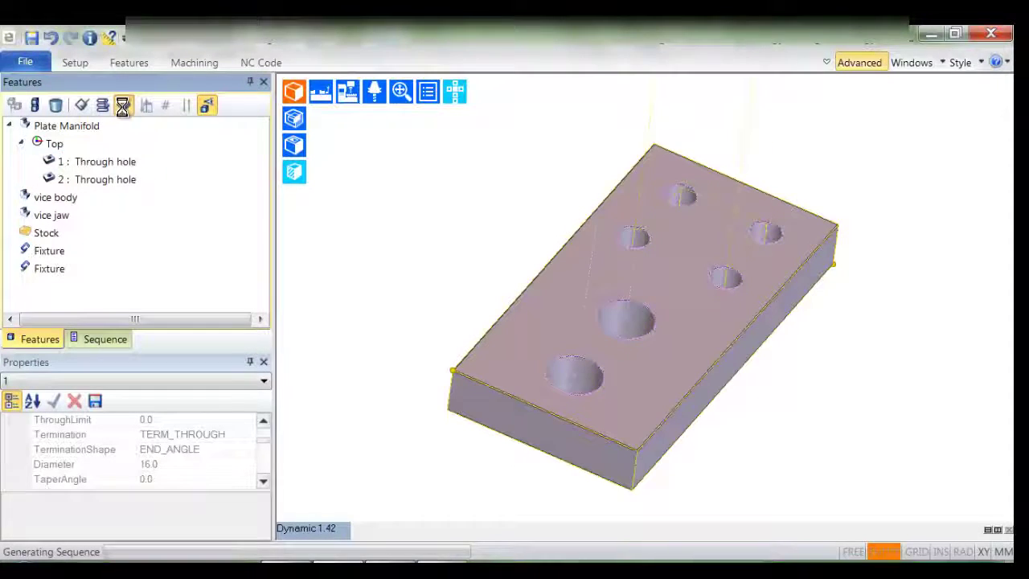
left_click(105, 340)
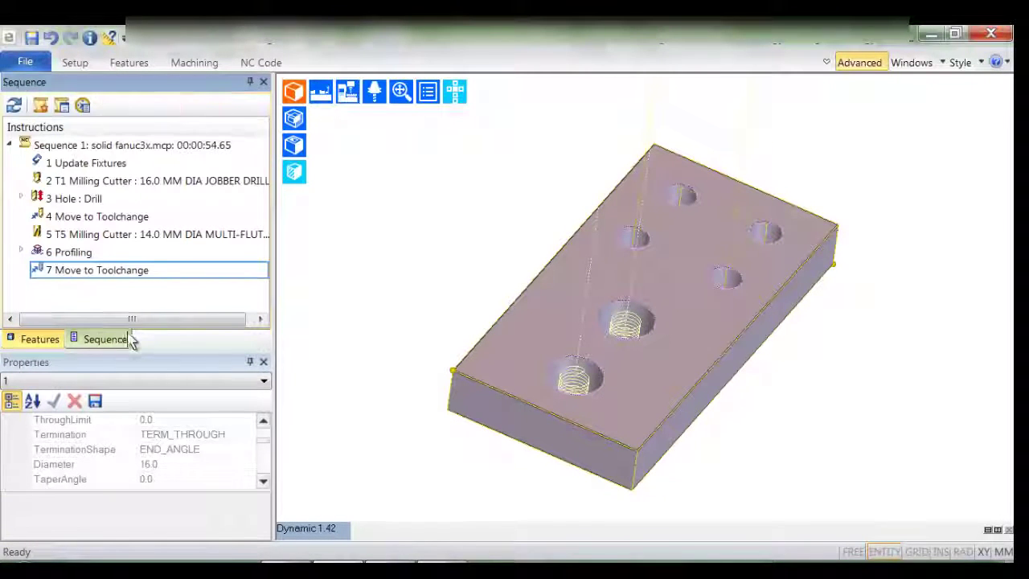
left_click(127, 235)
left_click(73, 254)
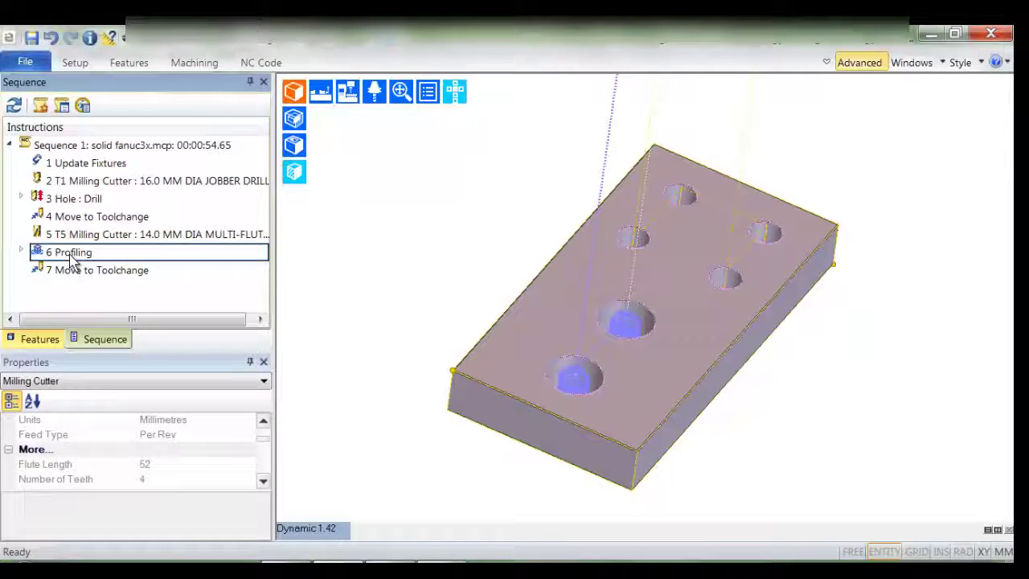
double_click(70, 254)
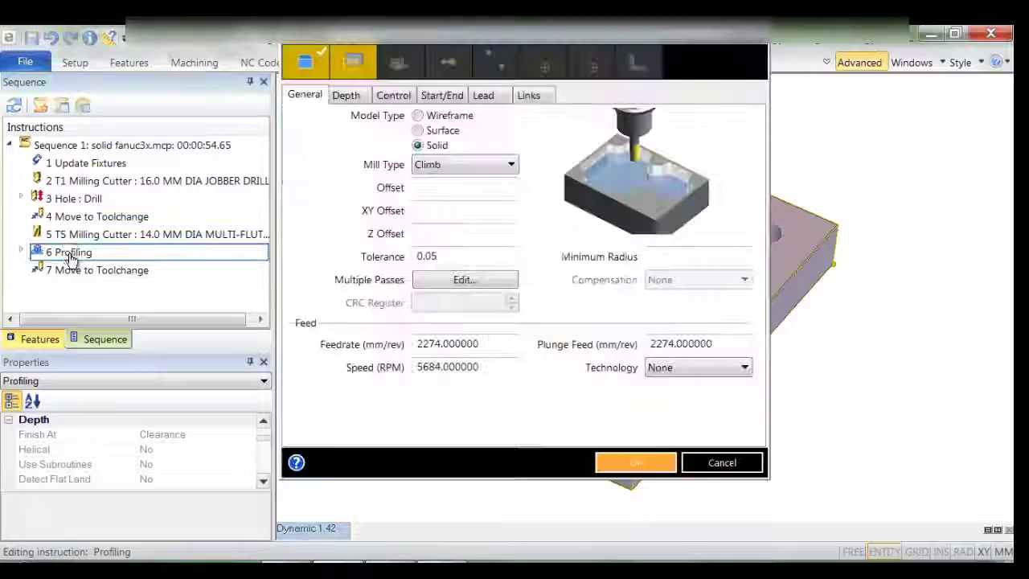
left_click(356, 97)
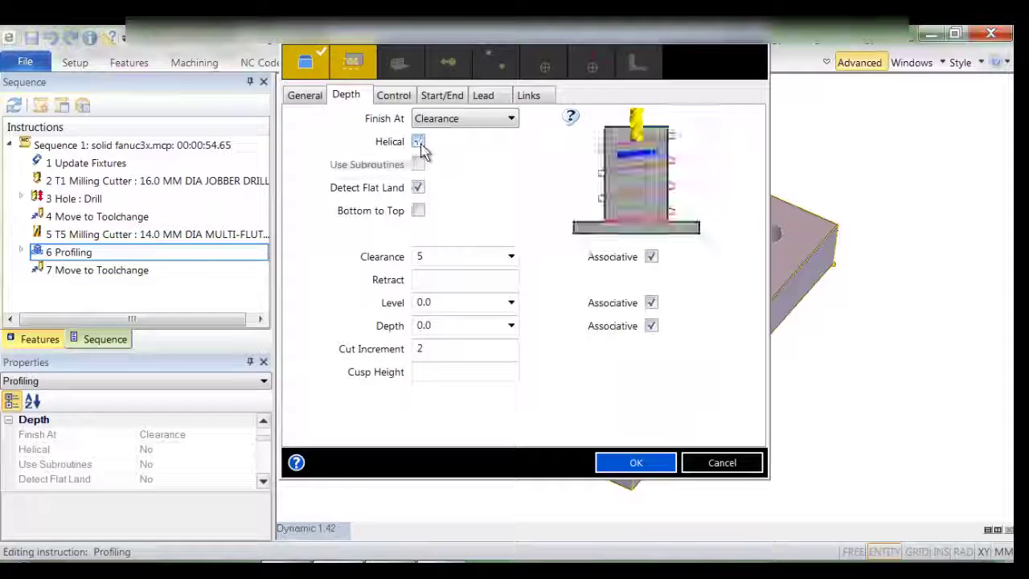
left_click(709, 462)
middle_click_drag(394, 223, 358, 238)
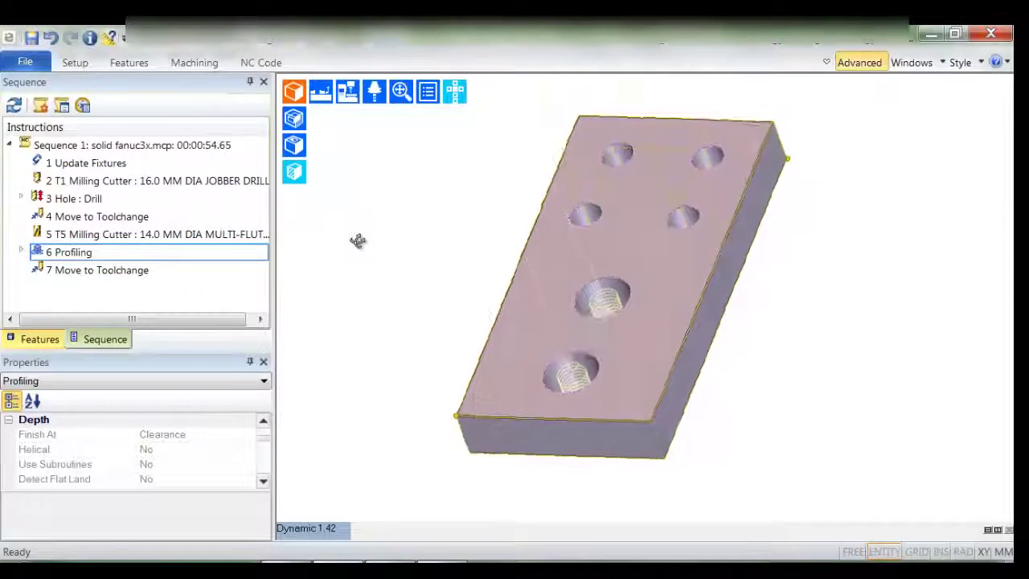